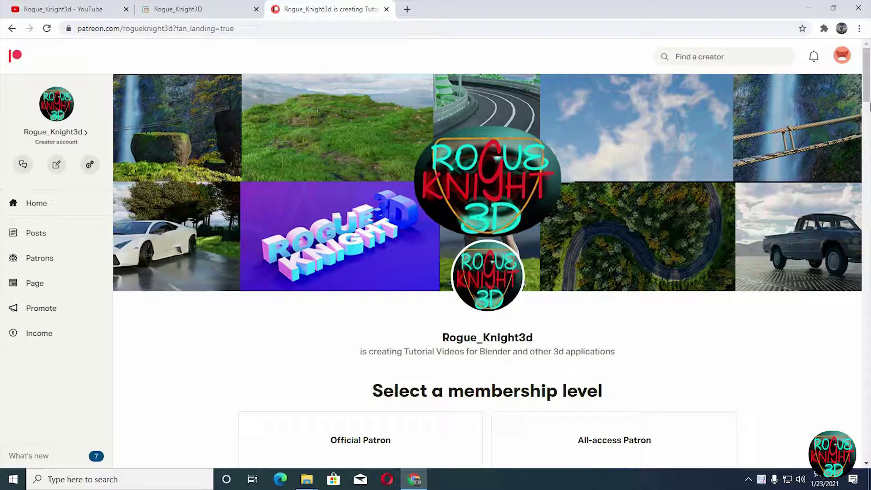
Step: Switch from the Patreon tab through Gumroad to the YouTube channel, then scroll its Home page
key(ctrl+shift+Tab)
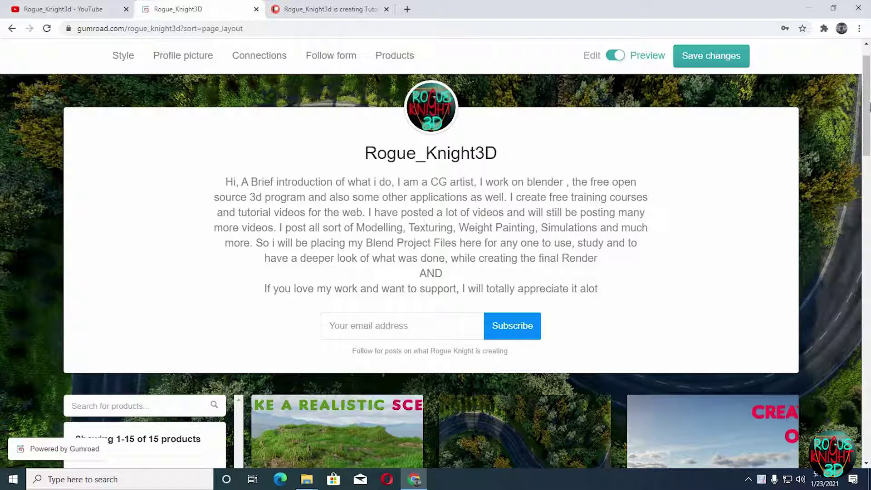
key(ctrl+shift+Tab)
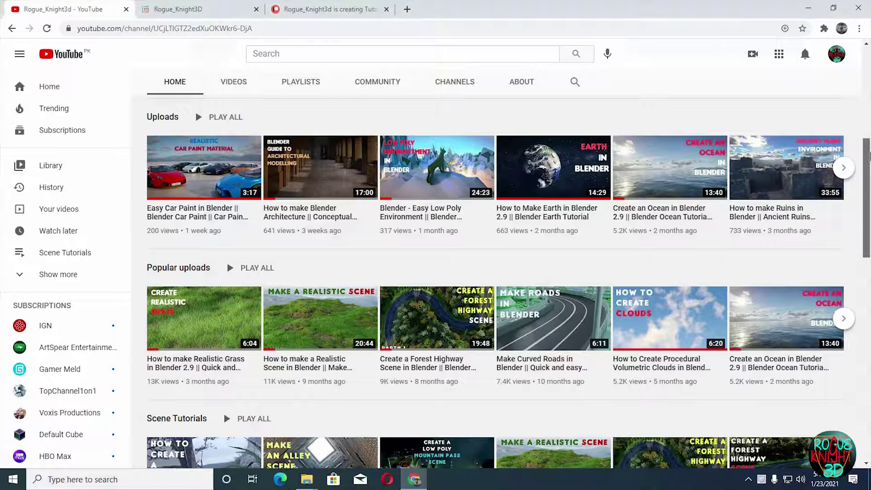
drag(869, 104, 869, 272)
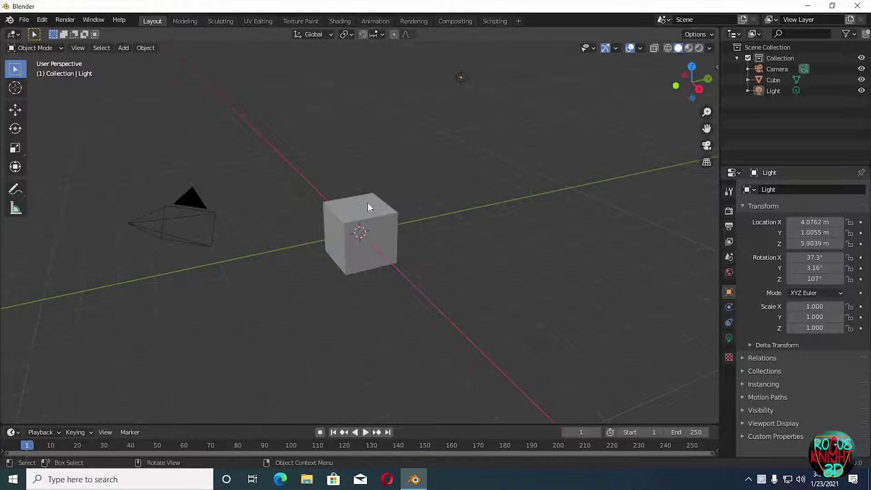
Step: Delete the default cube and add a circle mesh in its place
click(368, 203)
key(x)
key(Return)
key(shift+a)
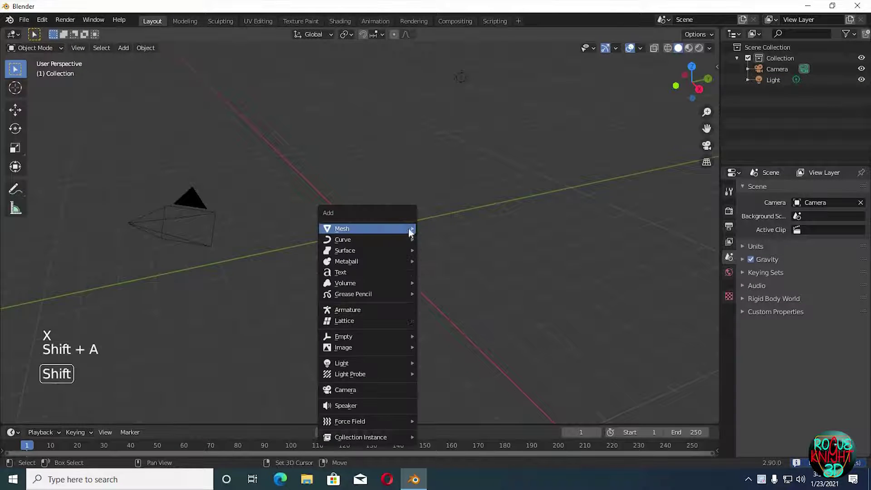
mouse_move(408, 227)
click(454, 251)
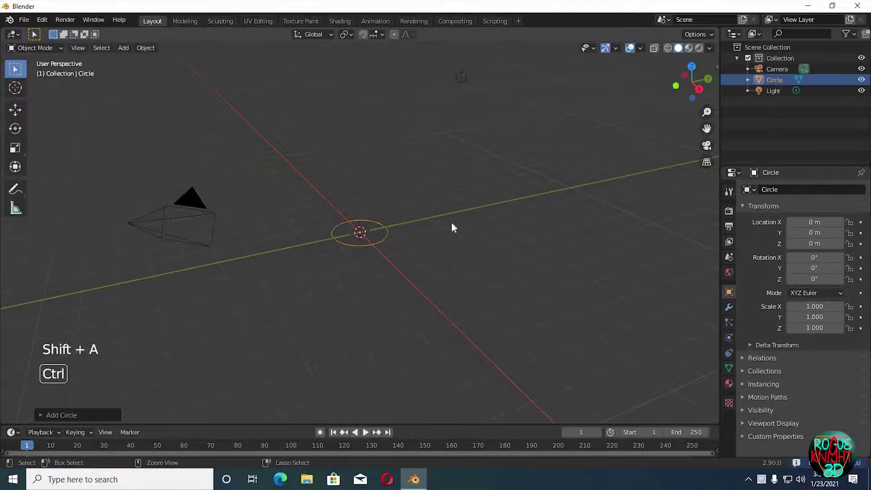
ctrl+middle_drag(450, 224, 443, 221)
Step: Extrude the circle upward into a cylinder wall
key(Tab)
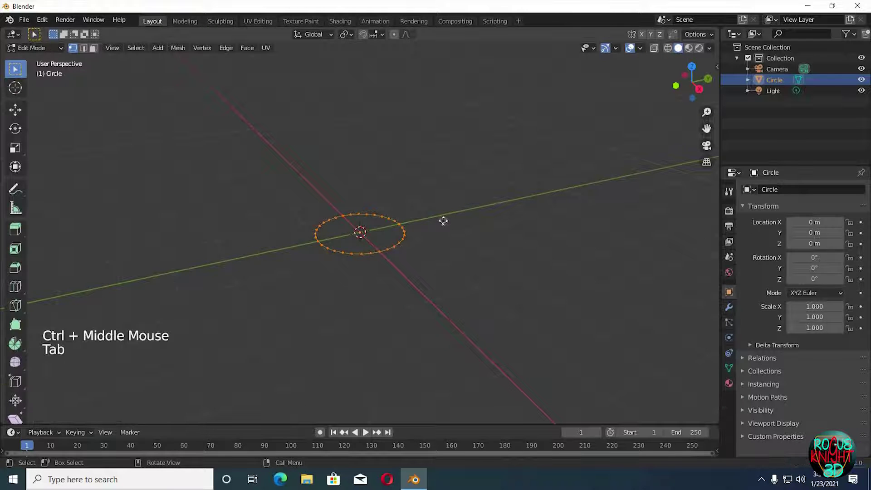
key(e)
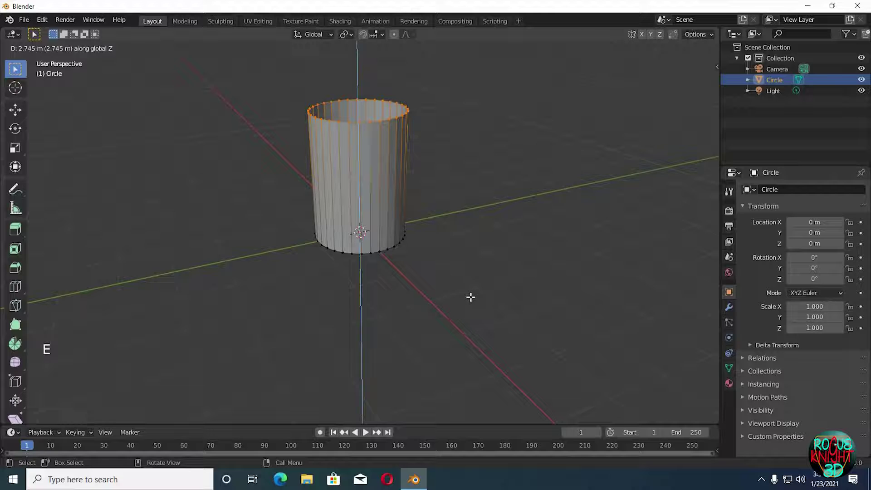
click(470, 297)
middle_drag(471, 266, 472, 312)
ctrl+middle_drag(462, 240, 558, 267)
Step: Close the cylinder's bottom with inward-extruded rings and a filled centre face
alt+click(561, 268)
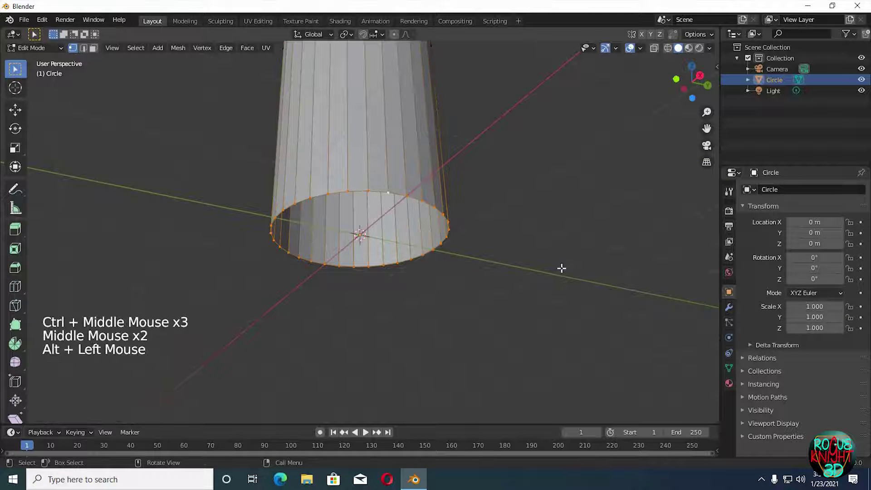
key(e)
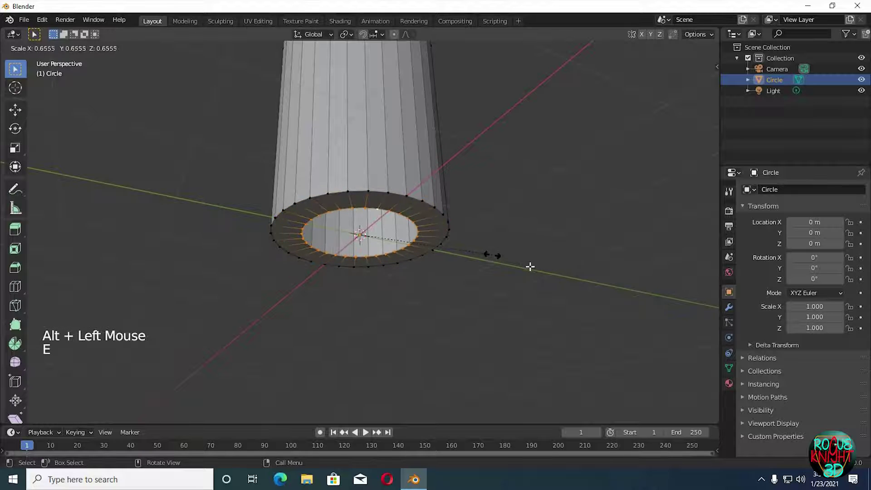
click(531, 266)
key(e)
click(455, 258)
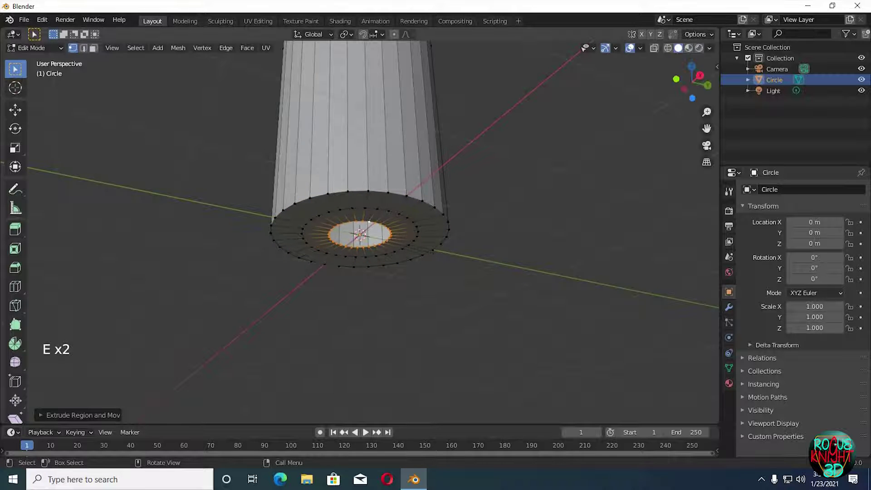
key(e)
click(449, 267)
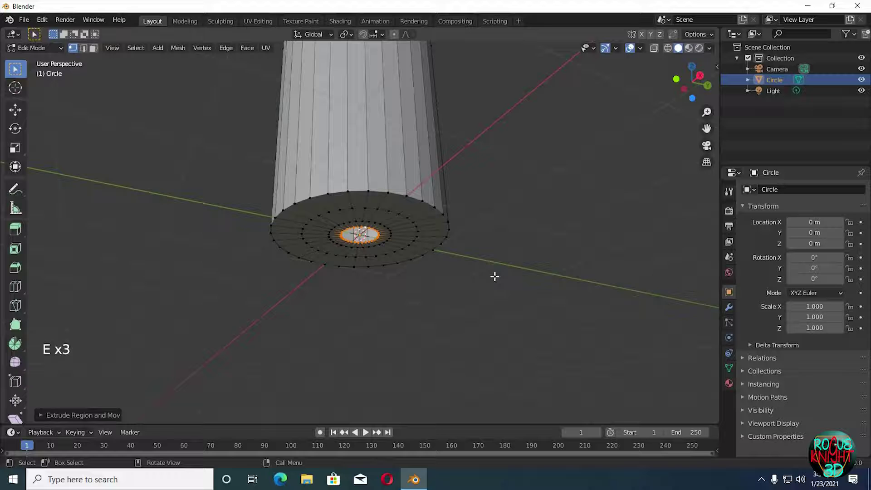
key(f)
middle_drag(513, 210, 514, 237)
shift+middle_drag(514, 237, 511, 317)
shift+middle_drag(511, 317, 502, 291)
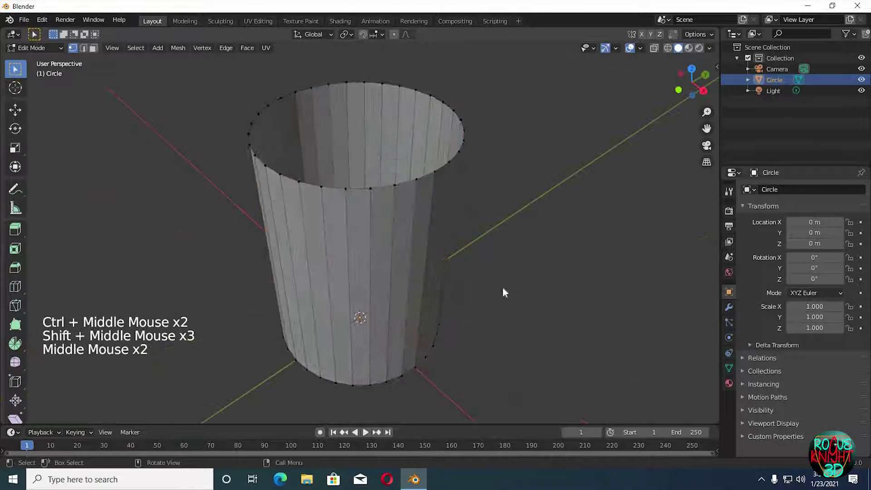
Step: Add a Solidify modifier with 0.5 m wall thickness to the cup
key(Tab)
click(729, 306)
click(779, 190)
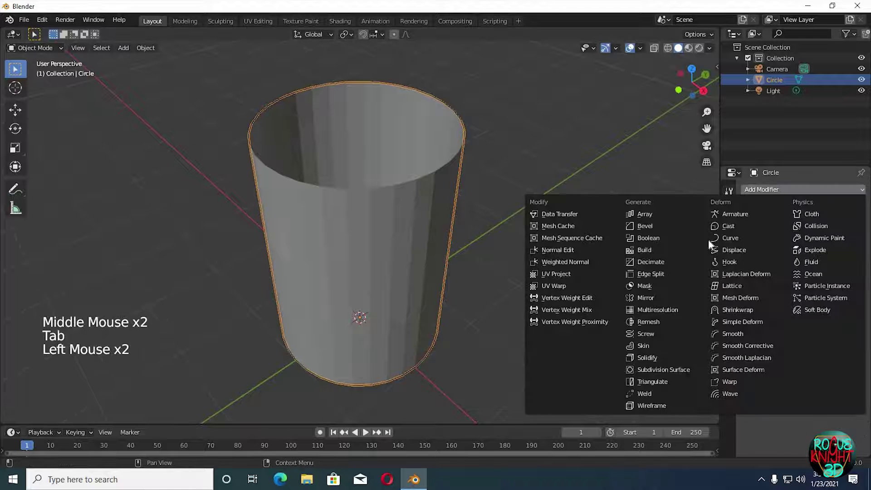
click(655, 356)
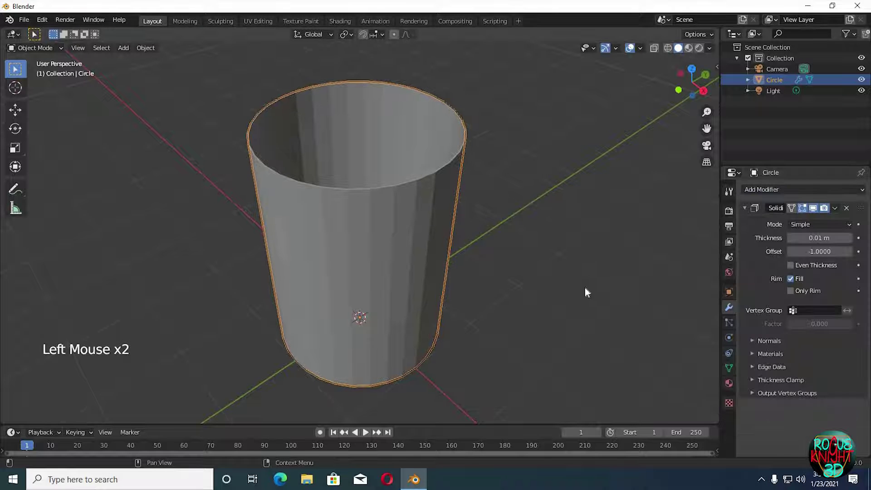
middle_drag(588, 257, 590, 213)
click(812, 238)
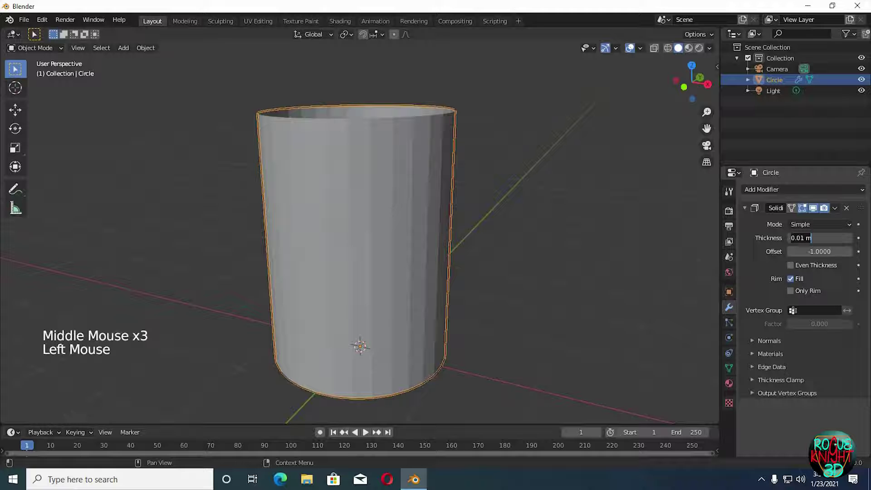
text(.5)
click(537, 195)
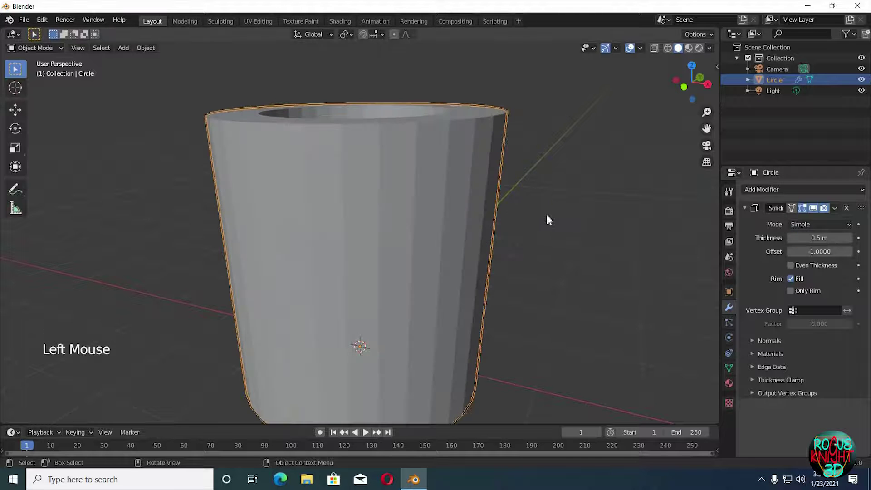
middle_drag(545, 215, 556, 216)
ctrl+middle_drag(560, 266, 591, 255)
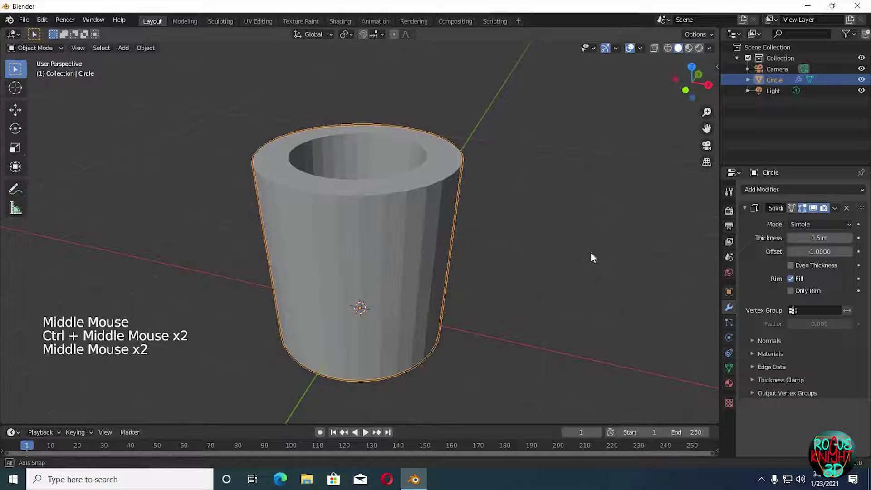
click(744, 207)
Step: Add a Subdivision Surface modifier at viewport level 2
click(787, 189)
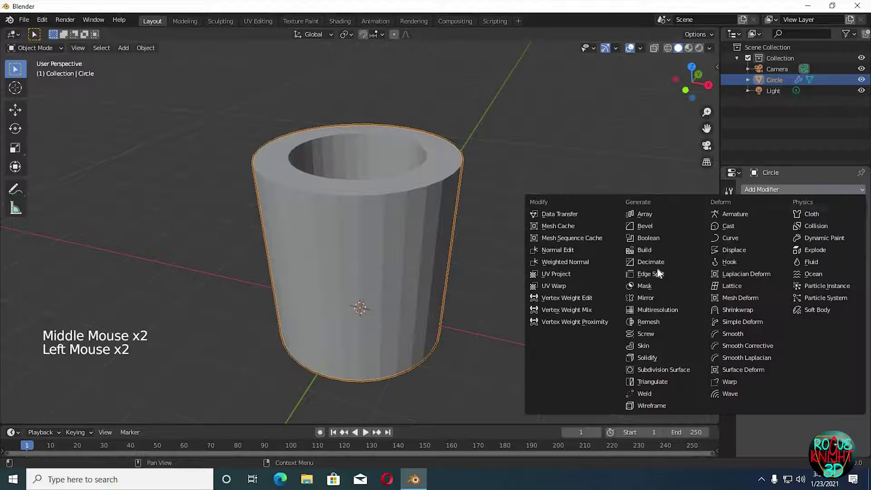
click(660, 368)
click(848, 253)
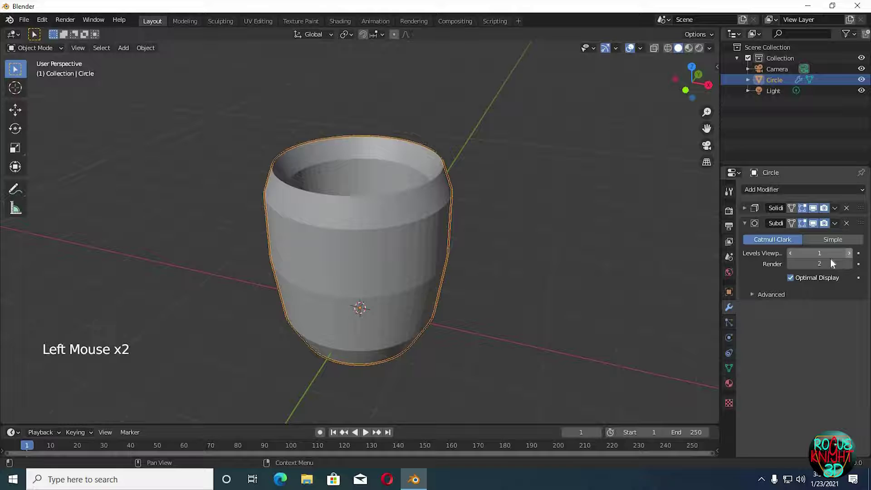
middle_drag(494, 295, 646, 228)
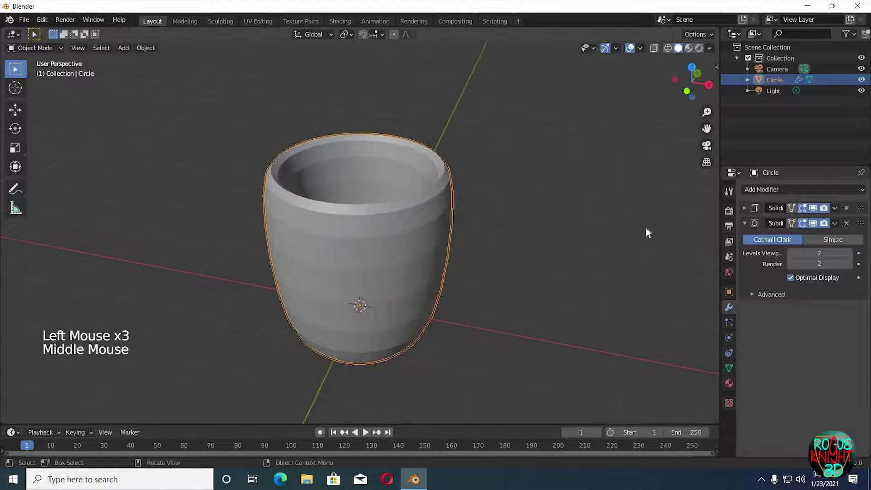
Step: Reorder the modifiers and apply Solidify, keeping only Subdivision Surface live
key(Tab)
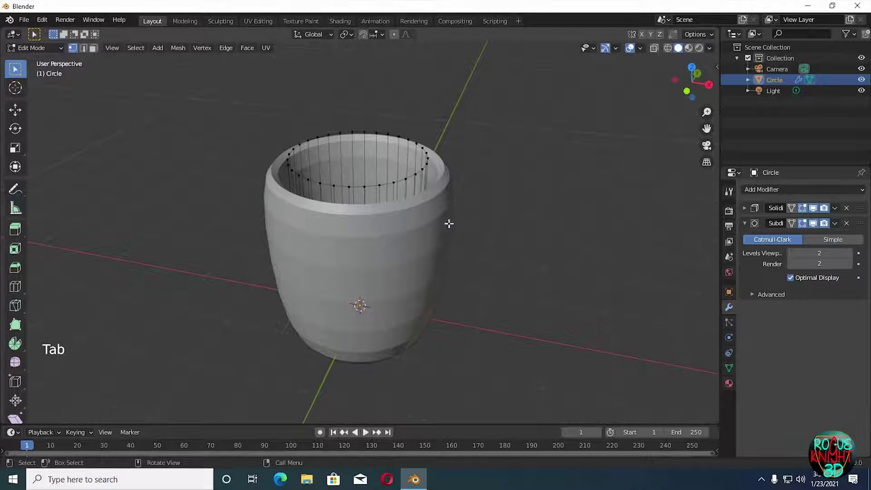
middle_drag(513, 259, 722, 268)
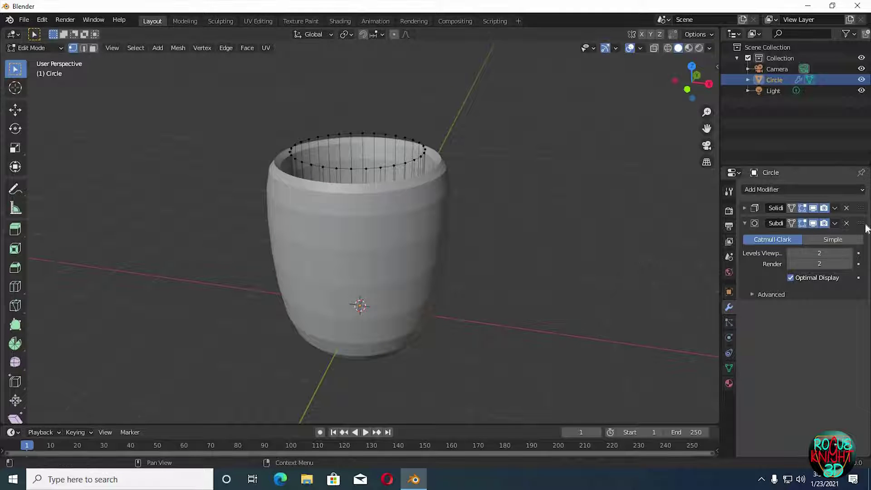
drag(860, 222, 861, 262)
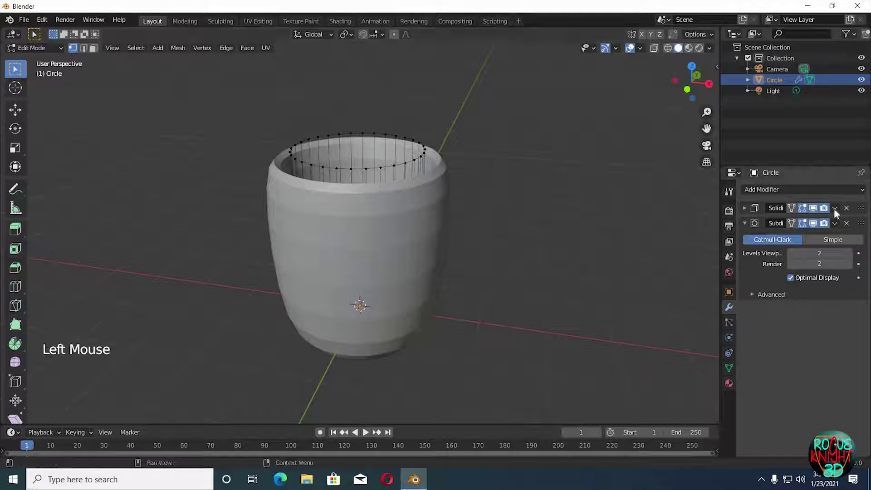
click(834, 222)
key(Tab)
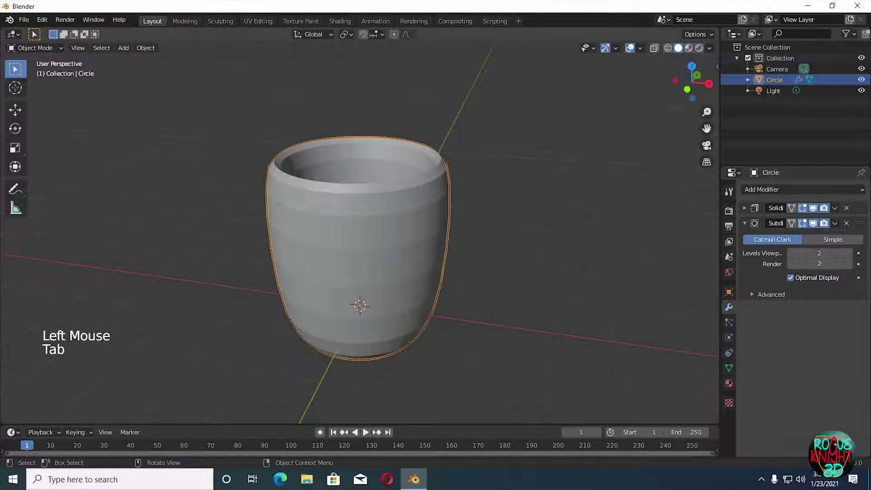
click(834, 209)
click(784, 218)
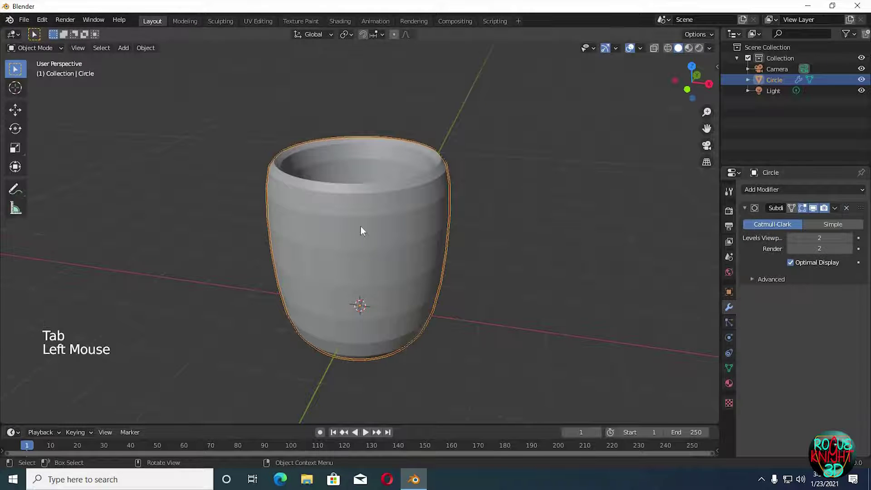
Step: Shade the cup smooth
key(Tab)
key(Tab)
right_click(399, 229)
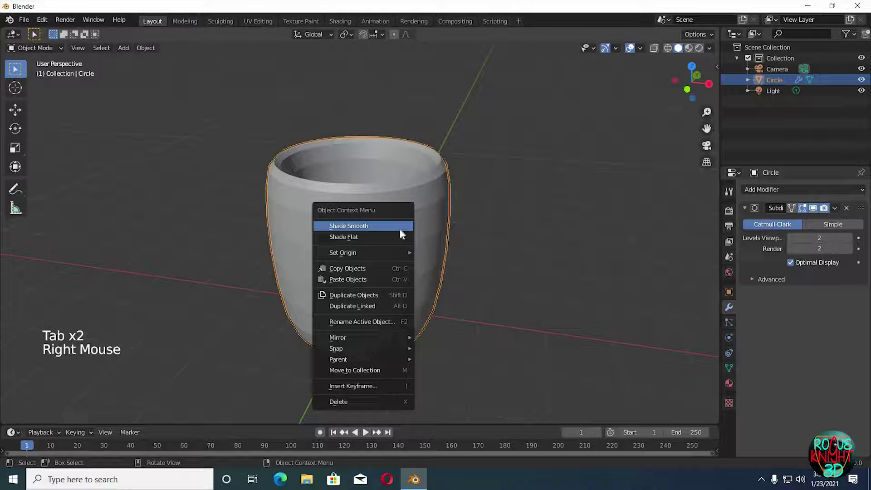
click(399, 226)
key(Tab)
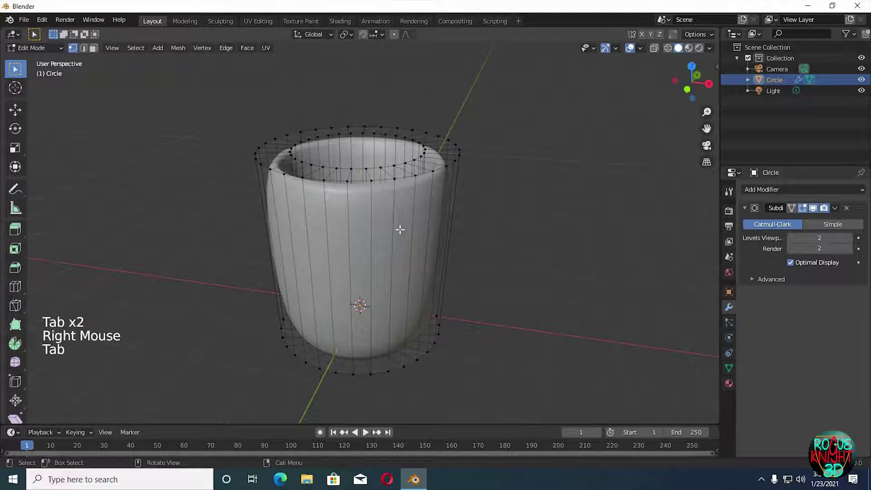
middle_click(410, 193)
middle_click(483, 254)
key(Tab)
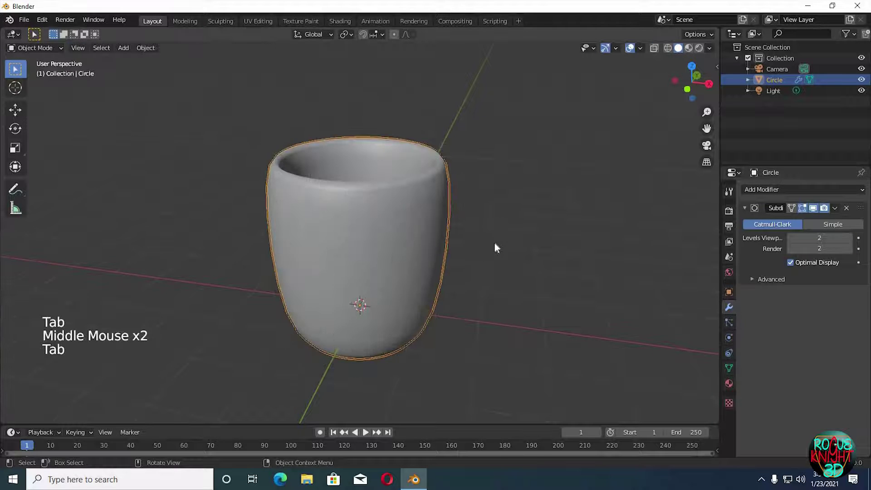
middle_drag(495, 243, 409, 210)
key(Tab)
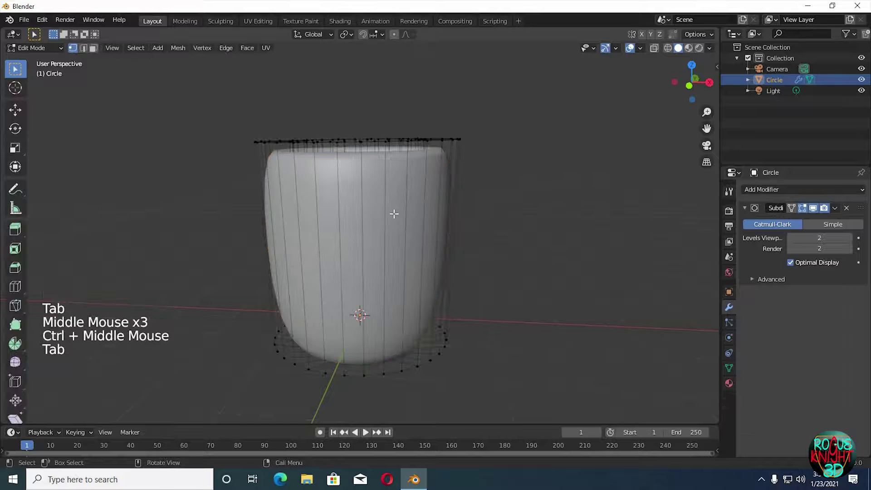
Step: Add two loop cuts around the cup, one near the top rim and one near the bottom
key(ctrl+r)
click(394, 172)
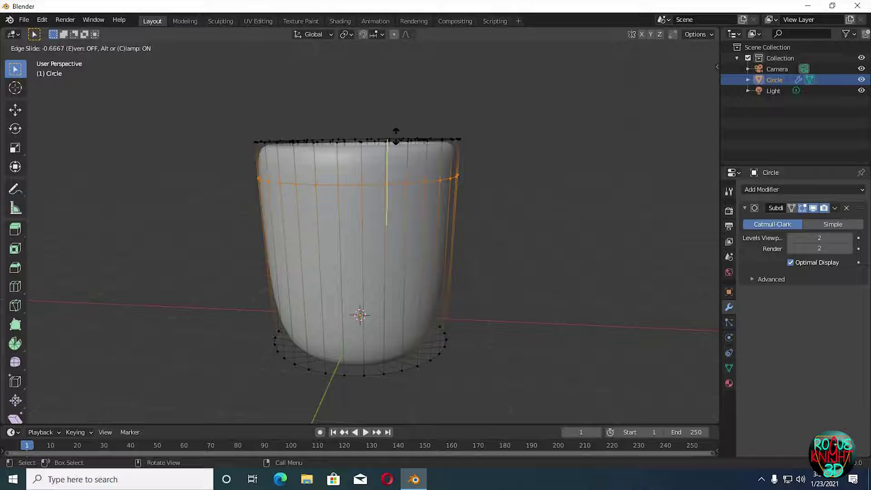
click(367, 326)
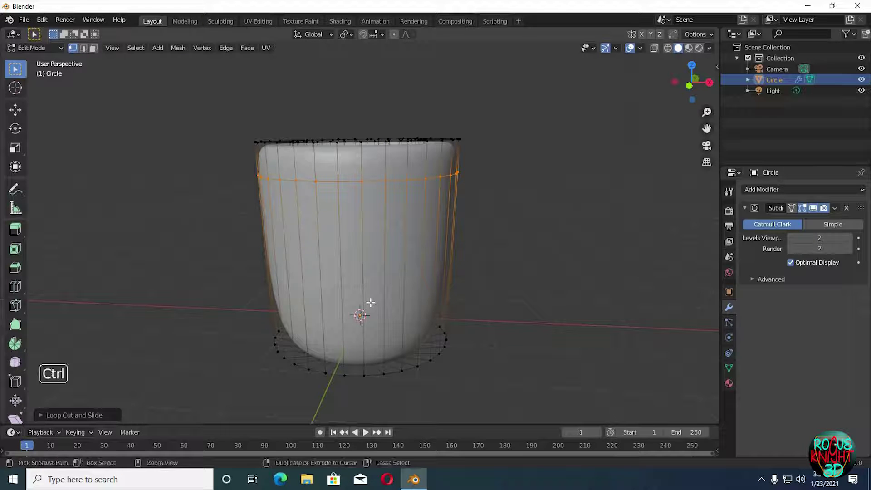
key(ctrl+r)
click(363, 315)
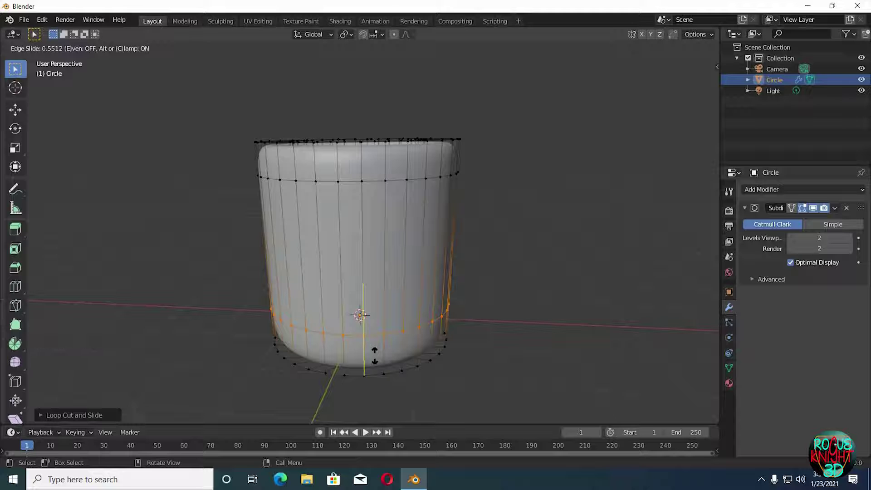
click(333, 311)
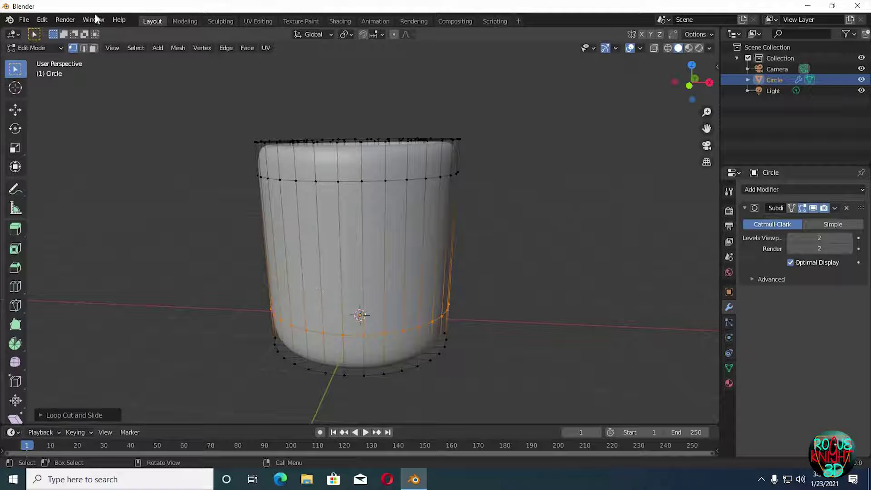
Step: Extrude two adjacent side faces outward to form the handle
click(93, 48)
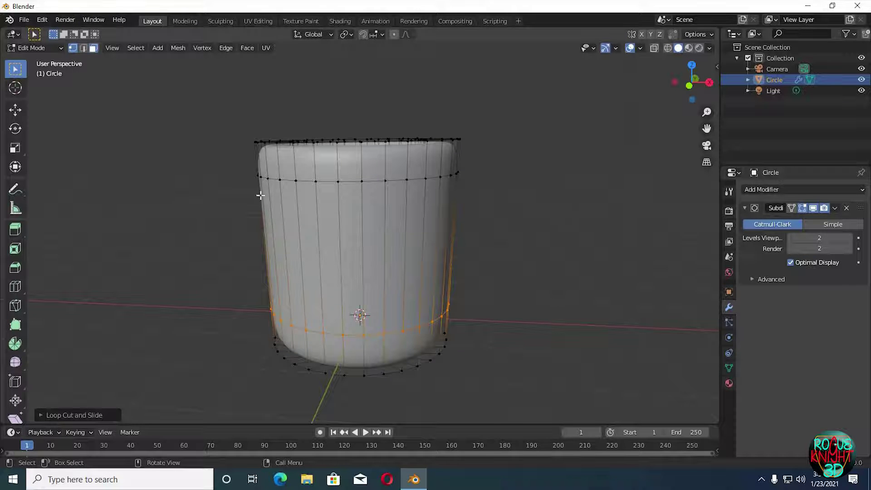
click(331, 274)
shift+click(327, 275)
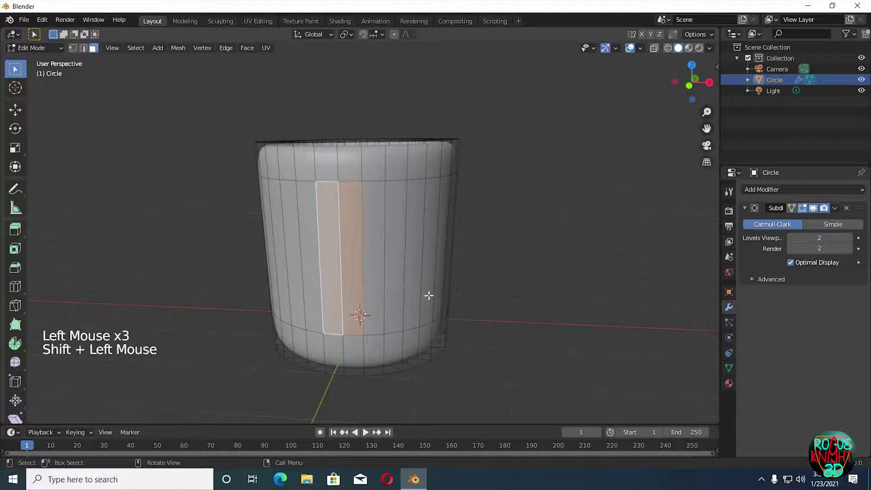
mouse_move(425, 295)
middle_down()
mouse_move(402, 301)
mouse_move(416, 295)
middle_up()
key(e)
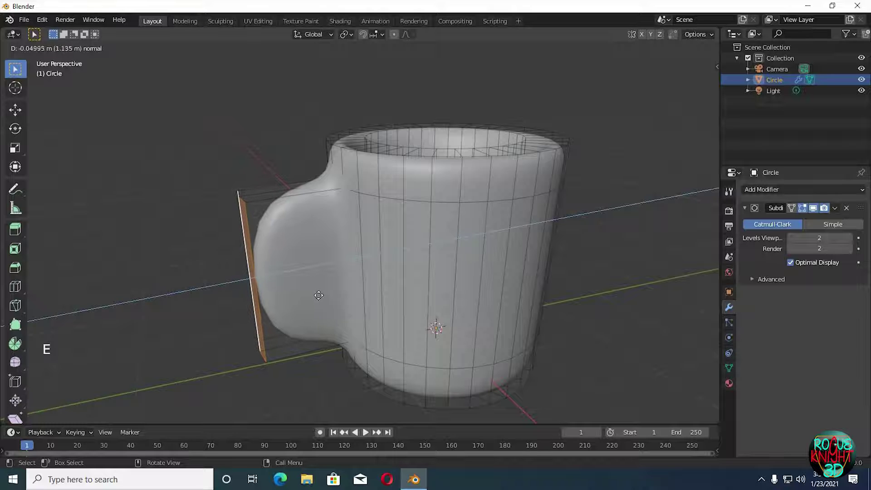
click(317, 294)
Step: Set the Subdivision Surface viewport and render levels to 3
key(Tab)
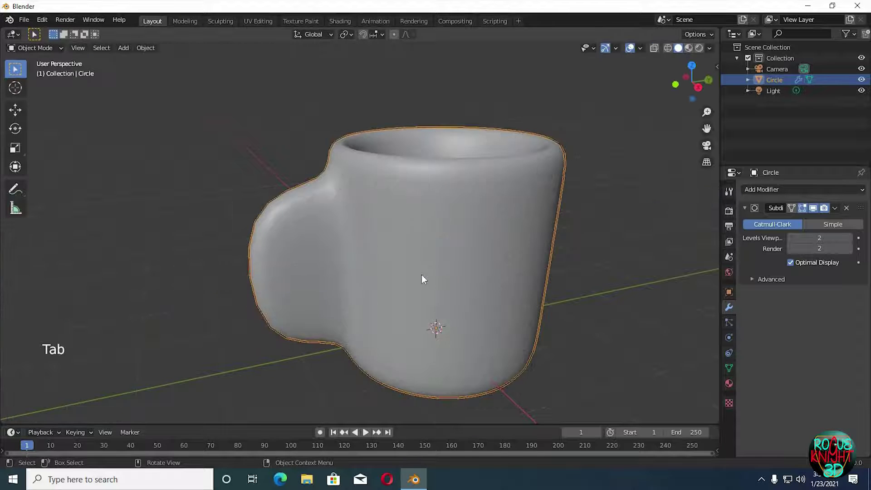
ctrl+middle_drag(423, 291, 408, 282)
middle_drag(408, 281, 390, 272)
middle_drag(389, 272, 499, 272)
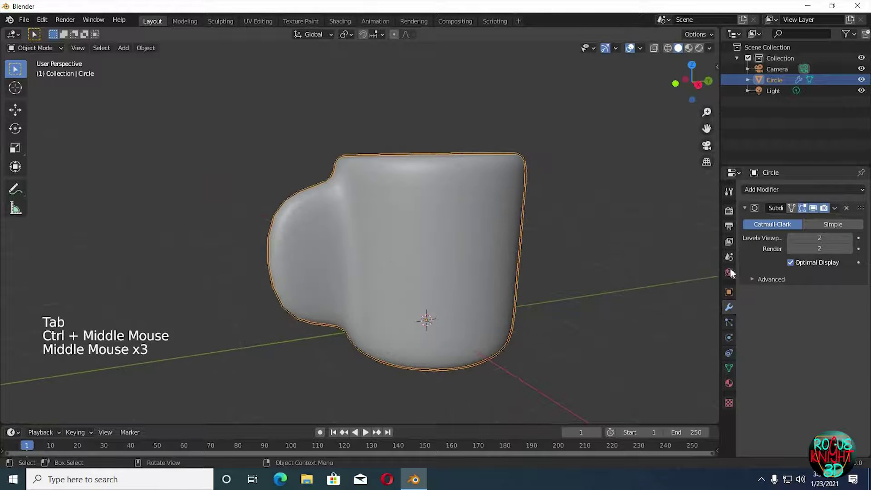
click(849, 237)
click(849, 248)
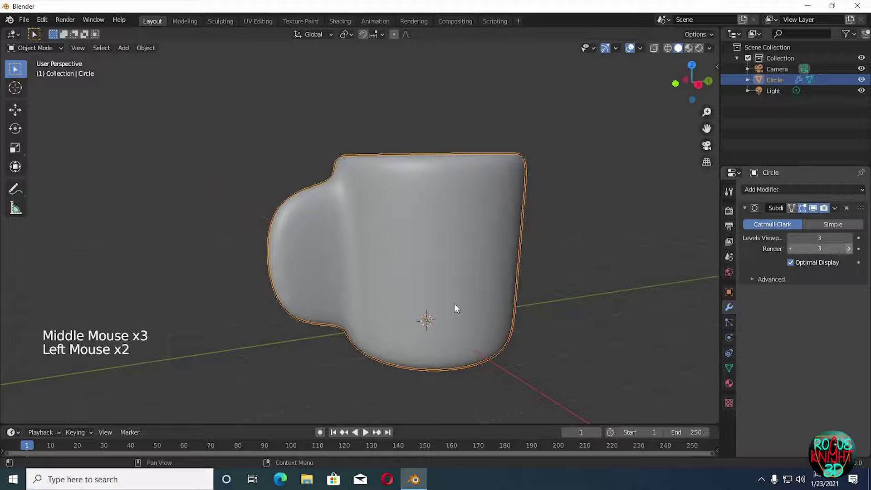
Step: Duplicate the mug and place the copy to the right of the original
middle_drag(451, 289, 483, 317)
ctrl+middle_drag(488, 370, 474, 298)
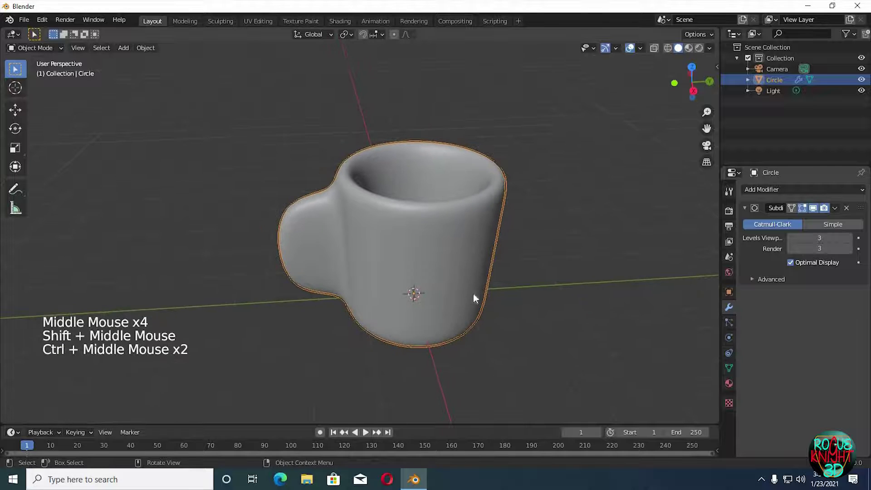
shift+middle_drag(532, 286, 500, 281)
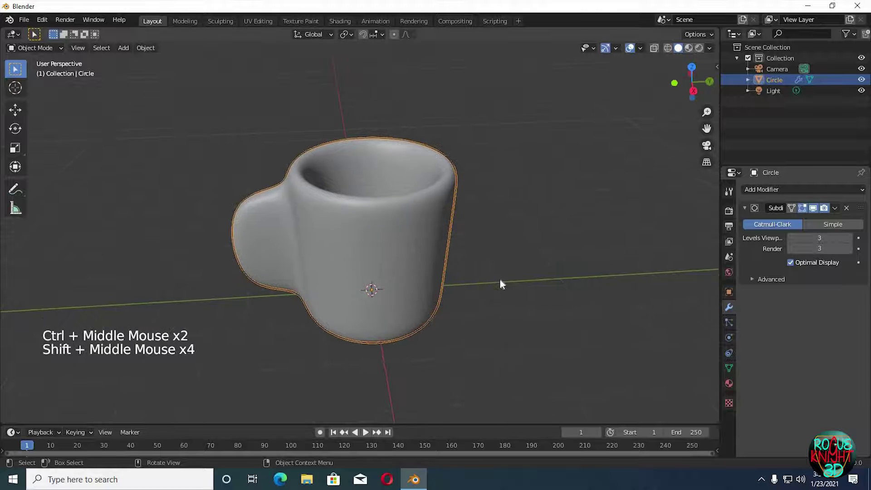
key(shift+d)
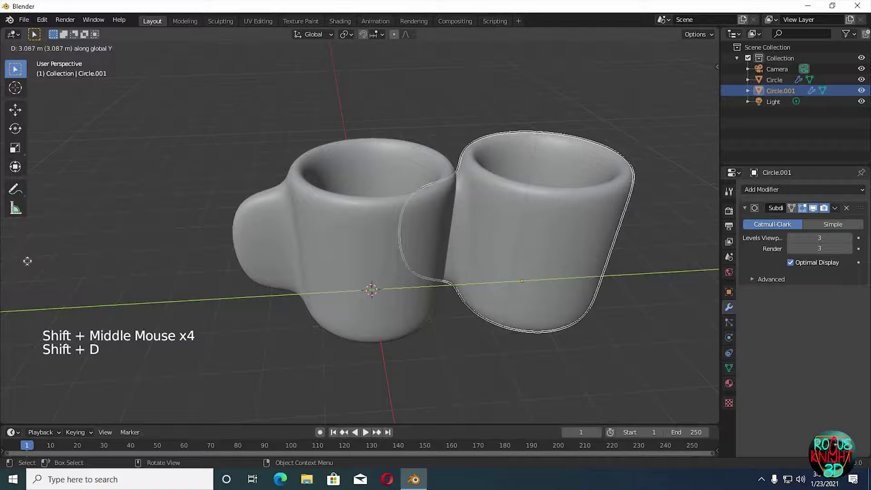
click(257, 245)
middle_drag(244, 283, 367, 253)
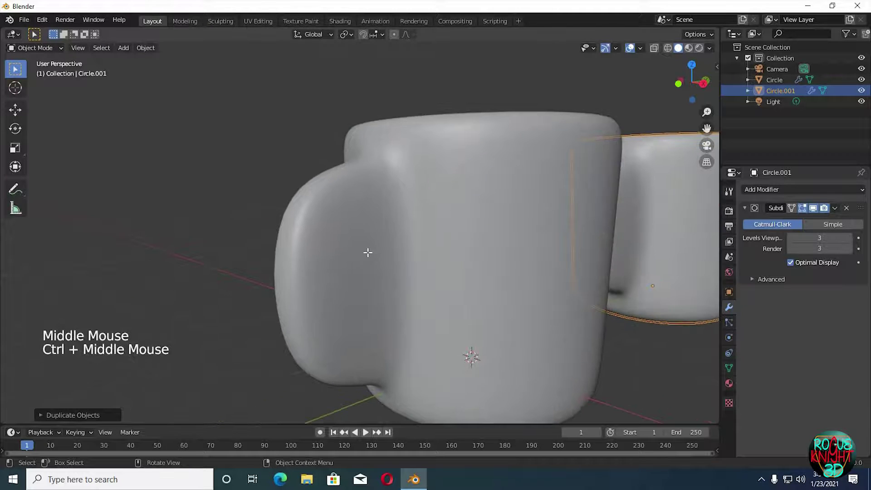
Step: Select the two inner handle faces on the original mug
click(336, 253)
key(Tab)
click(321, 272)
middle_drag(321, 272, 301, 282)
shift+click(408, 284)
middle_drag(408, 284, 495, 305)
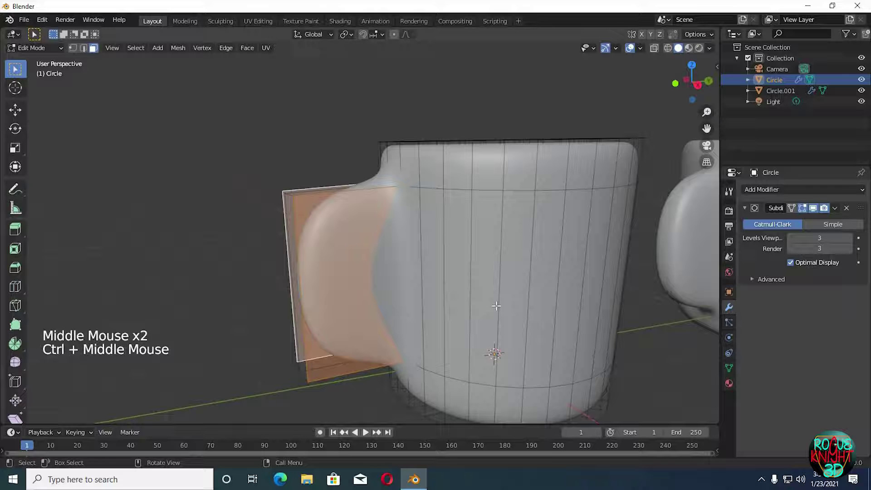
key(s)
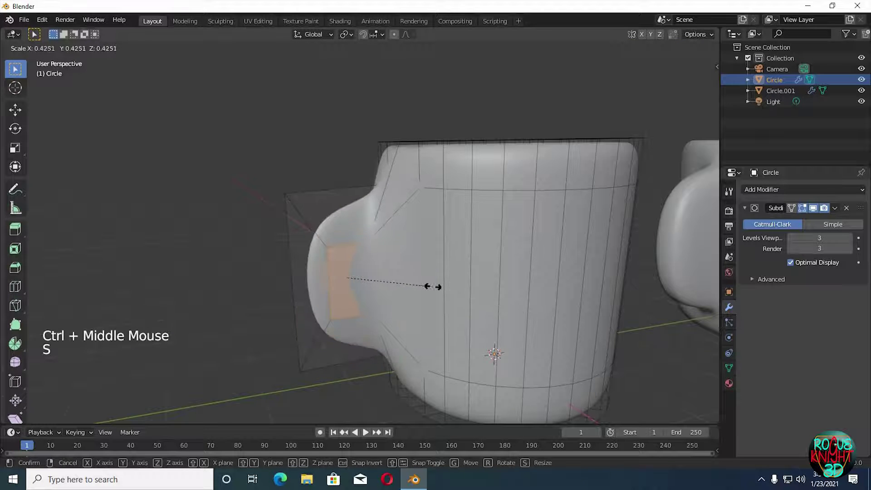
right_click(521, 308)
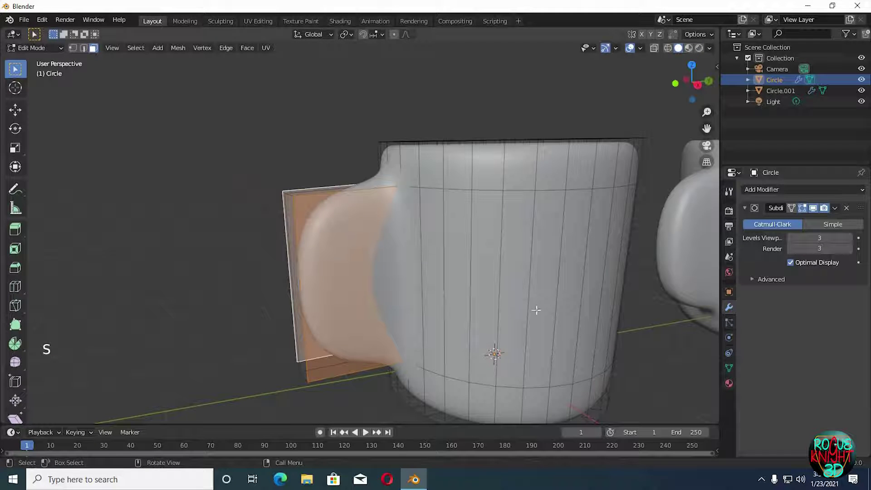
Step: Extrude the handle faces and scale them inward to about 0.66
key(e)
key(s)
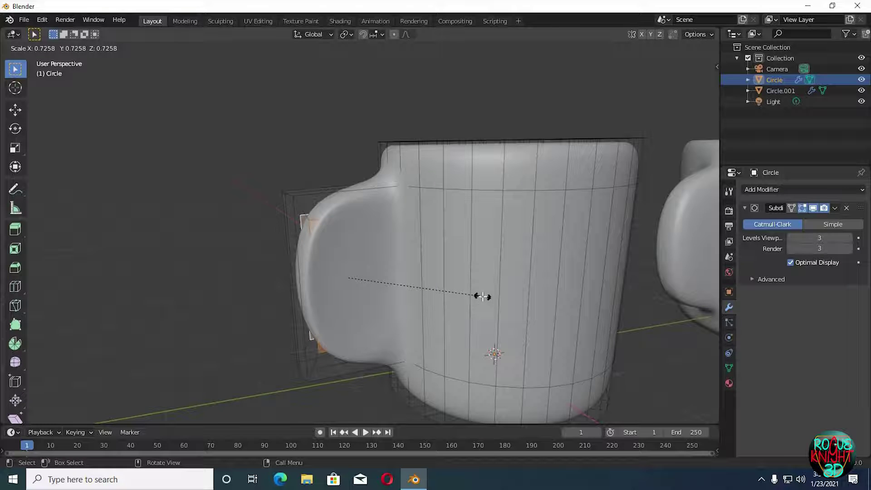
click(482, 296)
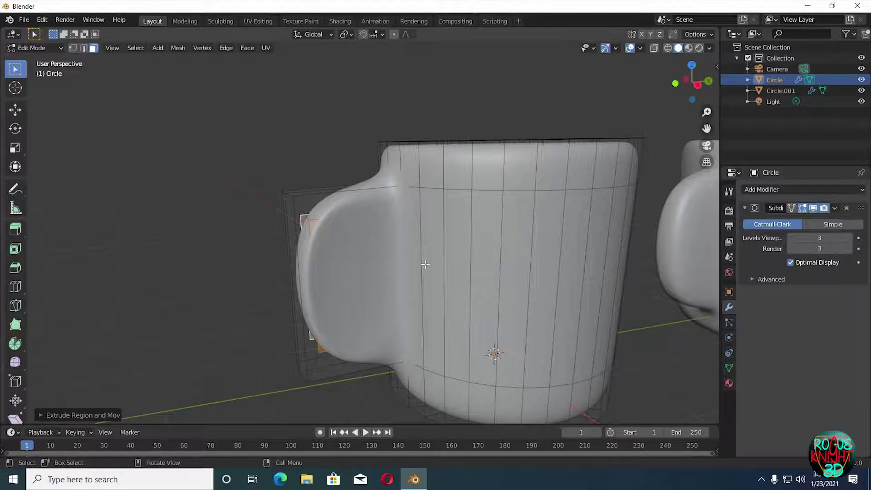
middle_drag(425, 264, 388, 238)
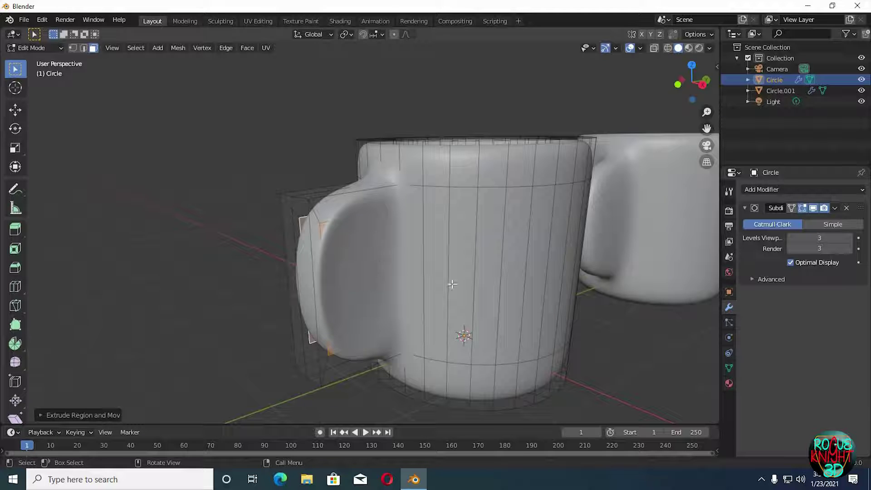
key(s)
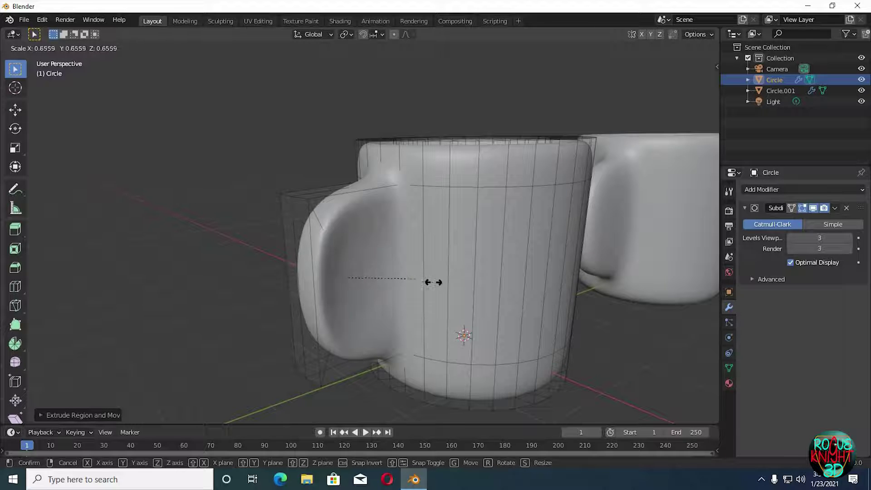
click(318, 176)
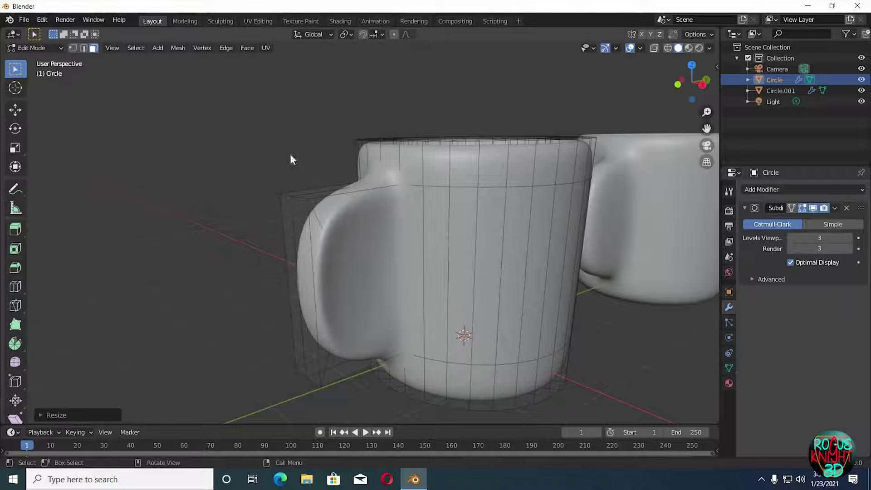
Step: Bridge the inner handle faces to cut a hole through the handle
right_click(290, 155)
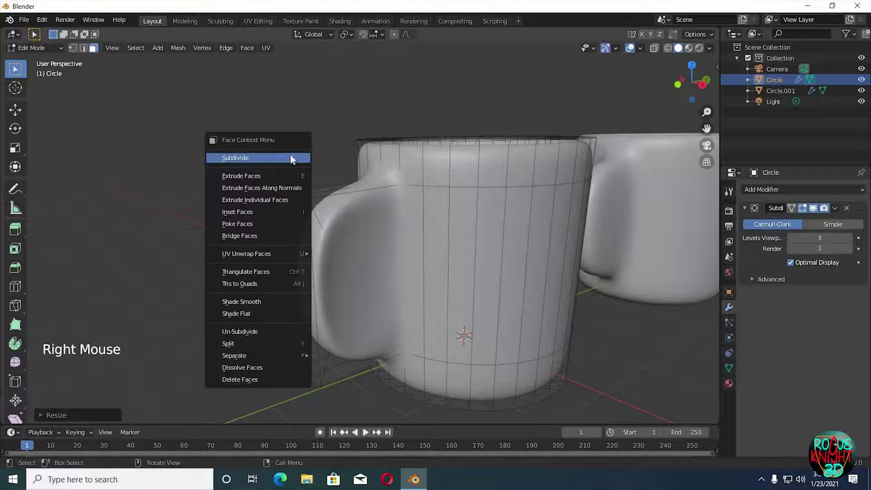
click(276, 238)
middle_click(292, 221)
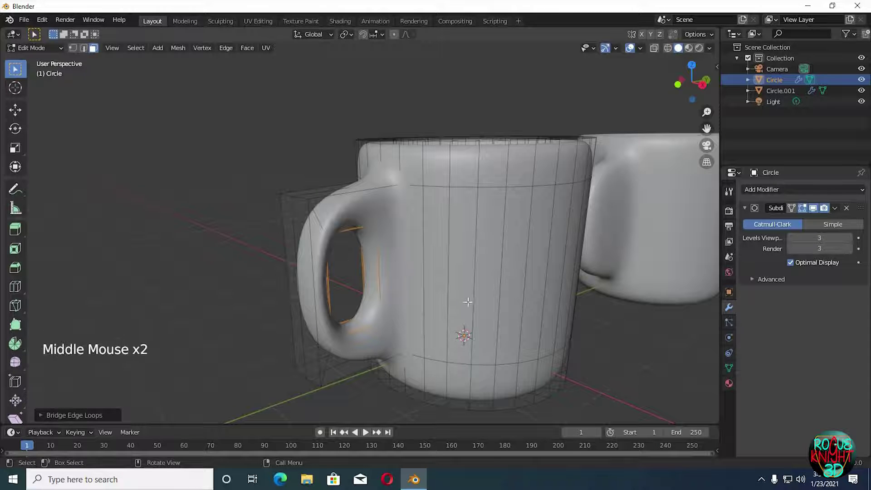
middle_drag(322, 196, 300, 197)
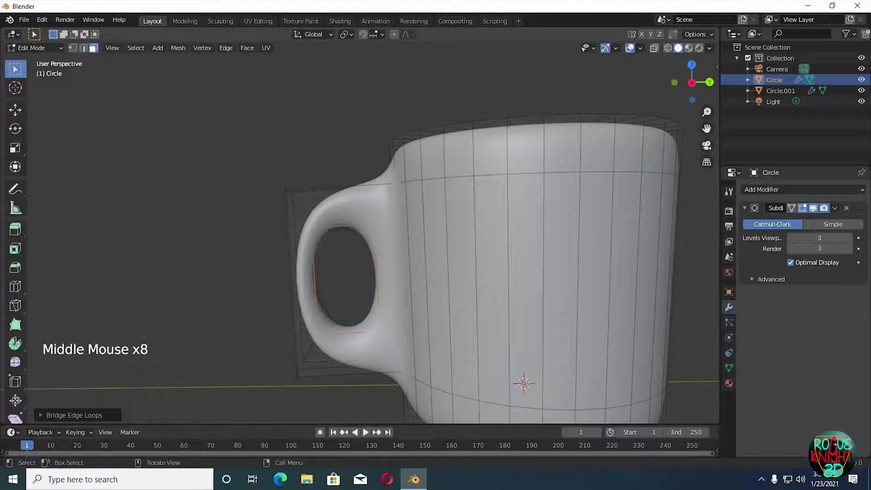
Step: Stretch the handle hole vertically along Z and shift it along Y
key(s)
key(z)
click(520, 302)
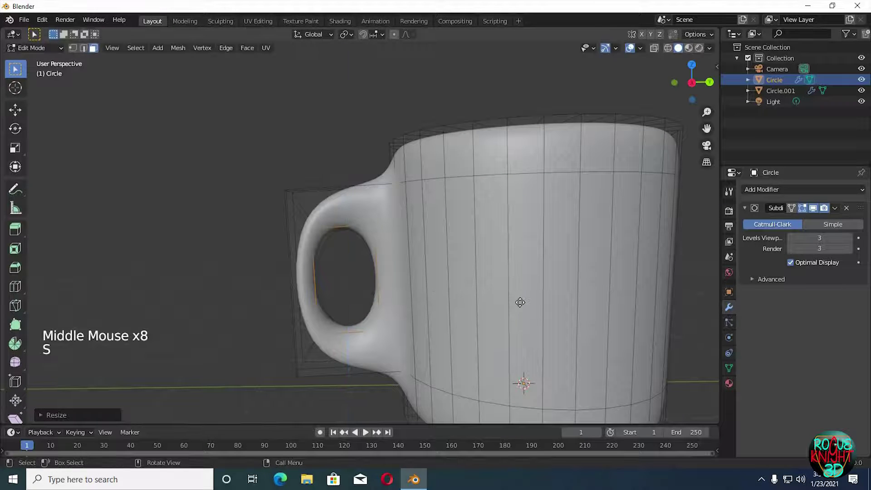
key(g)
key(y)
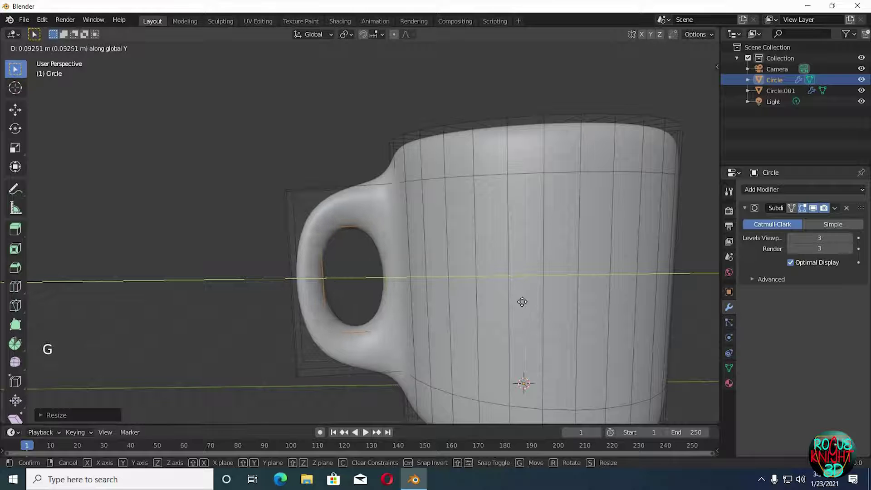
click(522, 301)
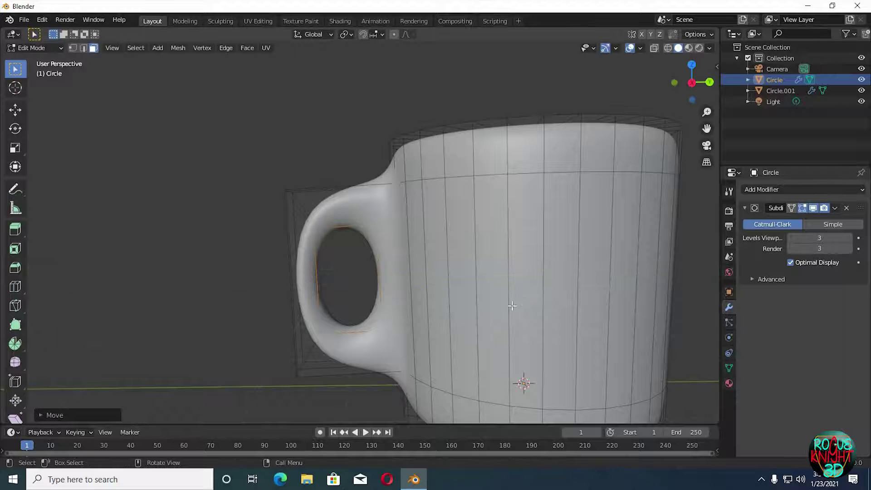
middle_drag(511, 302, 317, 200)
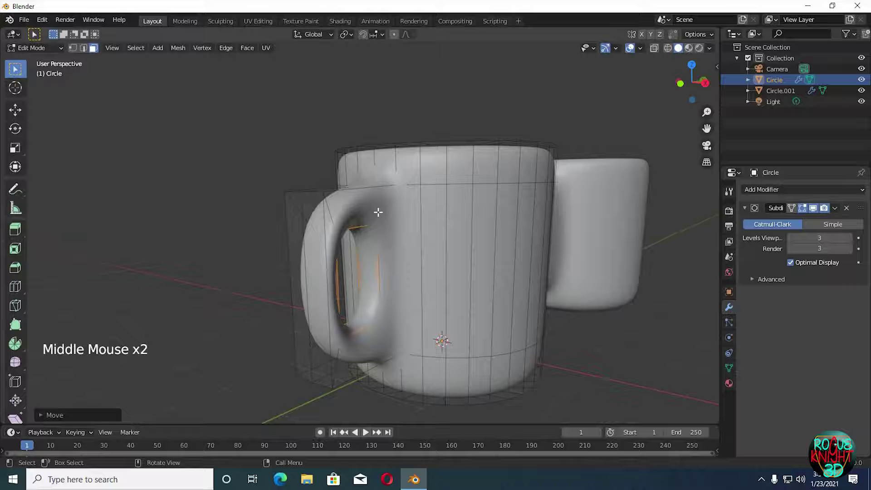
shift+middle_drag(386, 253, 292, 258)
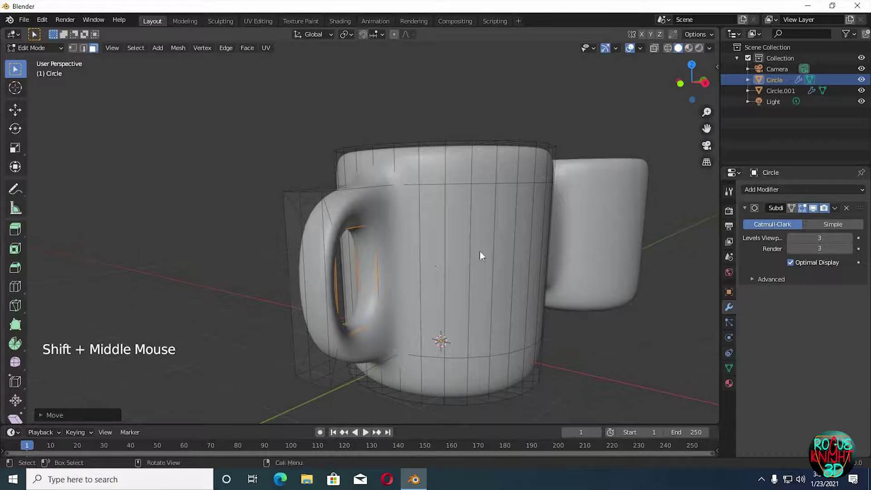
Step: Back in object mode, select the second mug and frame it in the view
key(Tab)
middle_drag(480, 252, 695, 238)
click(698, 236)
key(KP_Decimal)
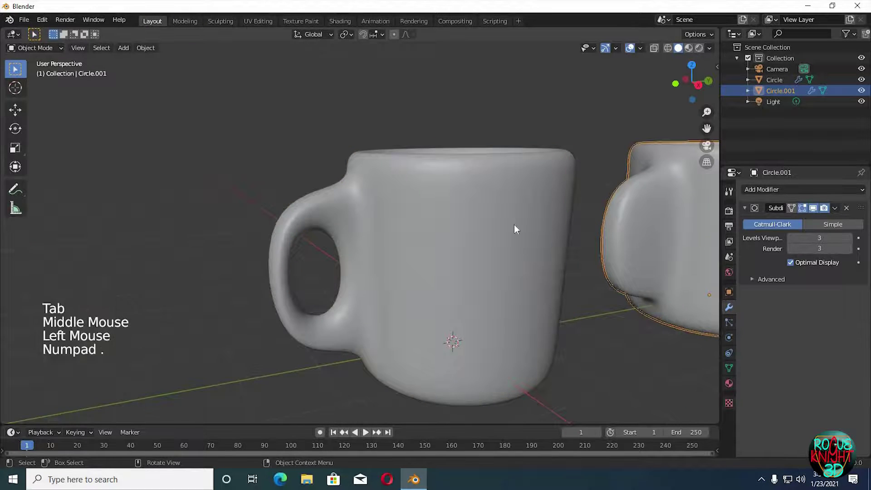
Step: Select both handle side faces on the second mug, extrude in place, and scale to about 0.58 excluding X
key(Tab)
middle_drag(263, 218, 235, 231)
shift+click(211, 251)
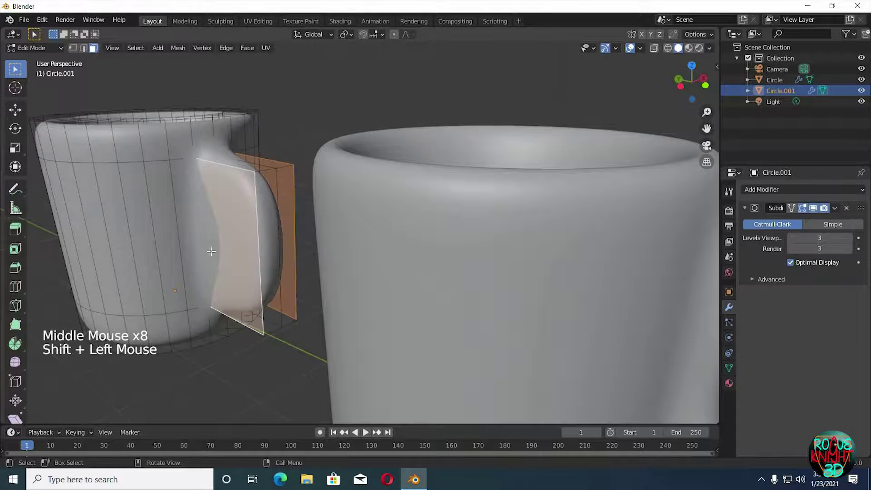
middle_drag(90, 266, 227, 136)
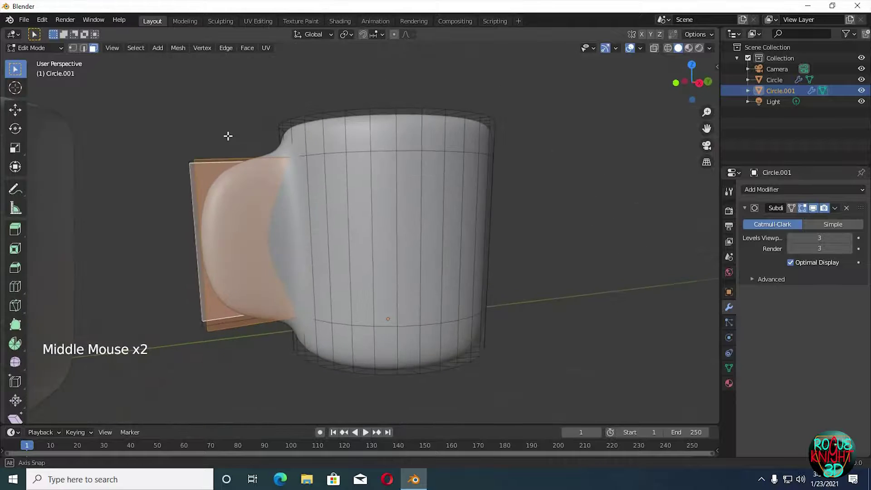
key(e)
click(378, 287)
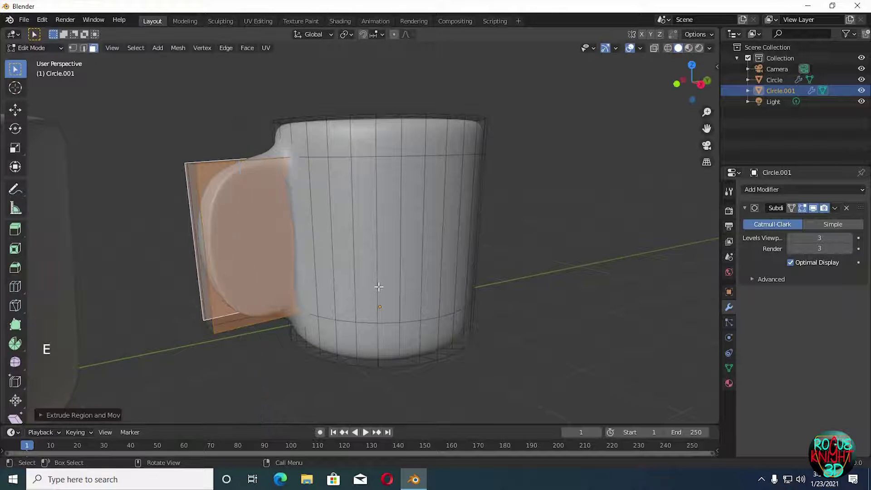
key(s)
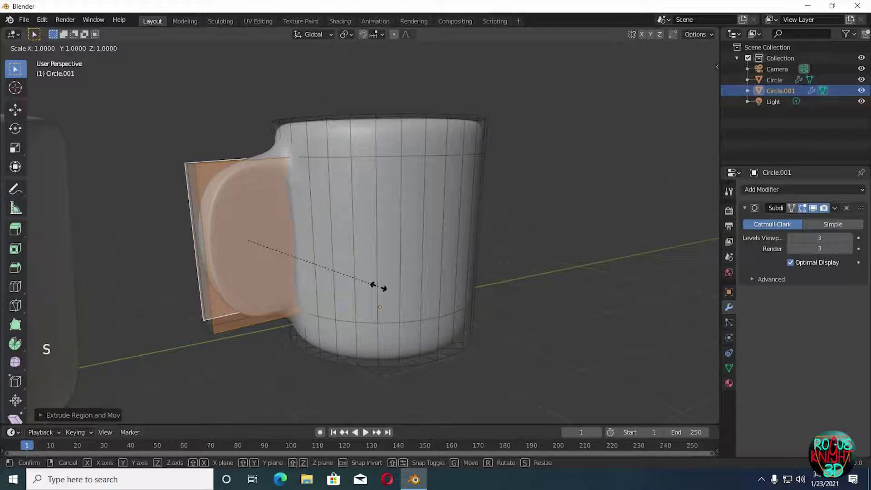
key(shift+x)
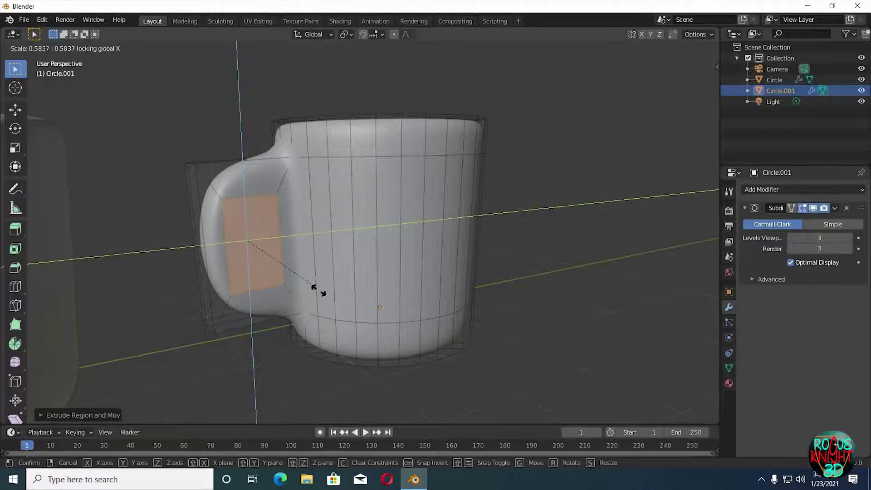
Step: Confirm the shrunken handle faces and bridge them into a hole through the handle
click(303, 284)
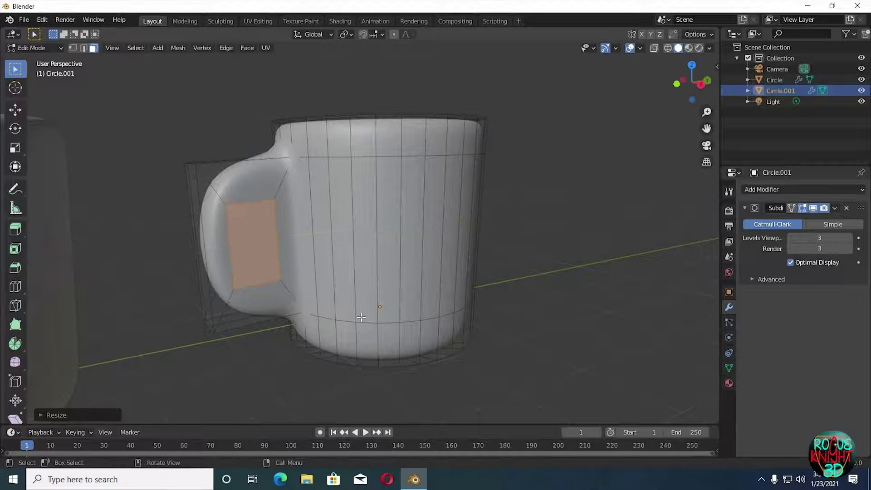
right_click(517, 206)
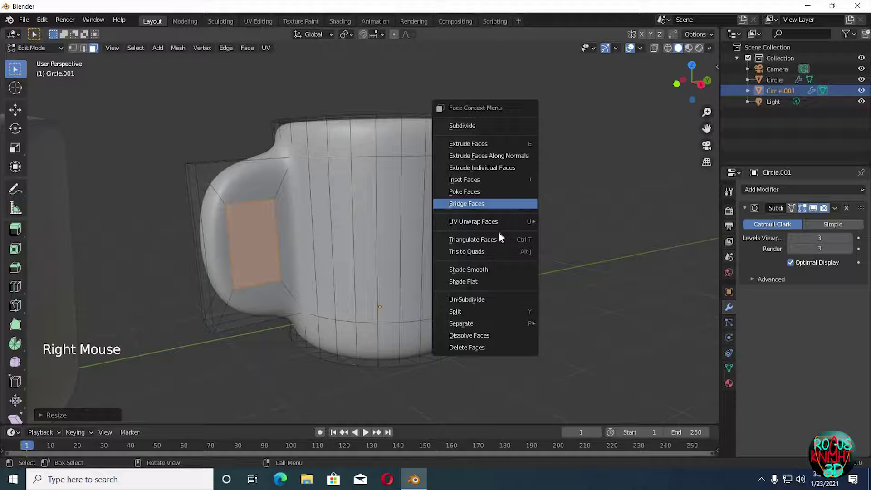
key(Return)
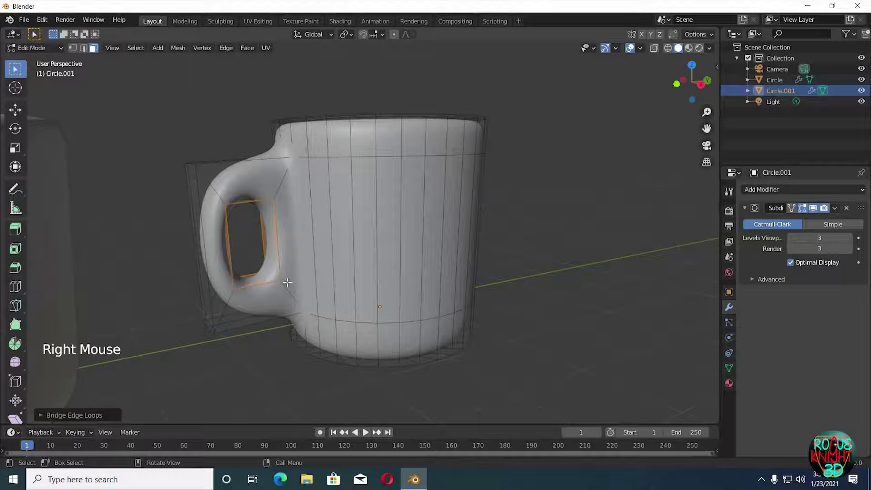
middle_drag(304, 272, 314, 269)
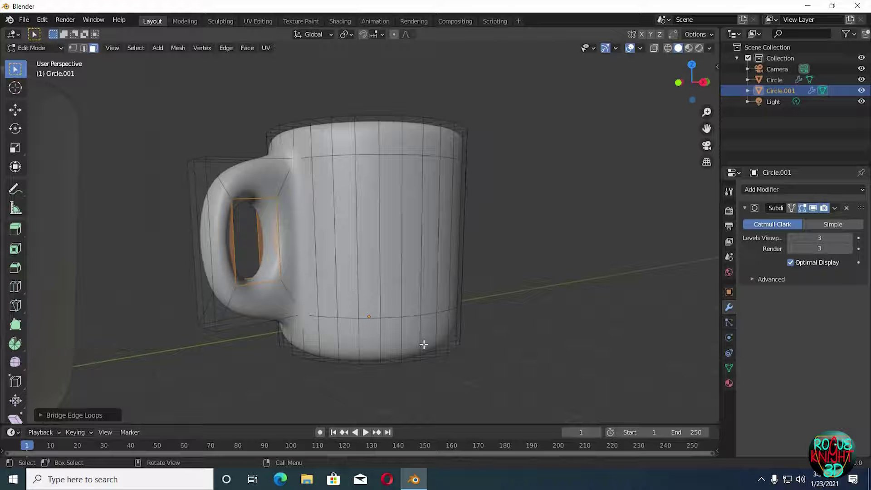
middle_drag(415, 345, 336, 334)
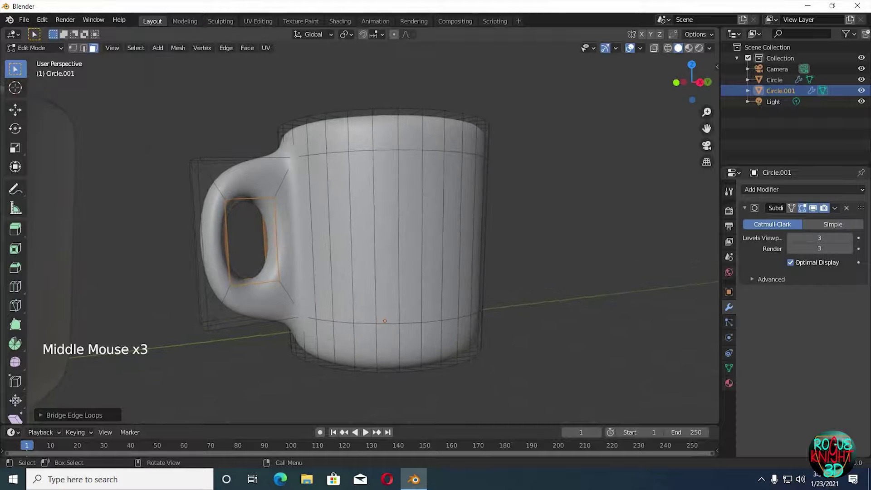
Step: Stretch the hole's edge loop vertically along Z and shift it along Y
key(s)
key(z)
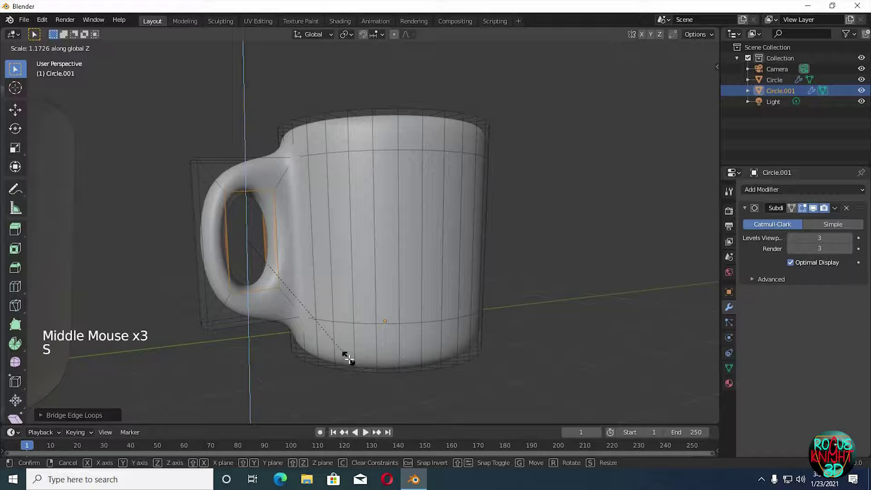
click(349, 357)
key(g)
key(y)
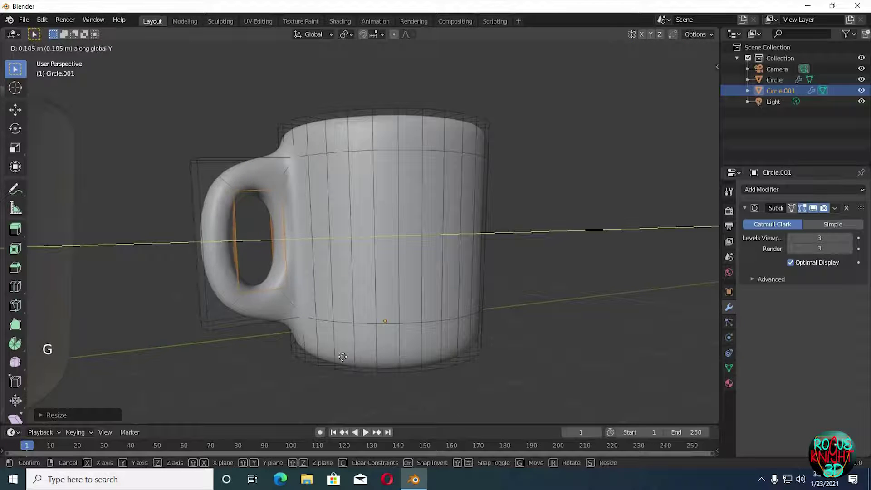
click(284, 344)
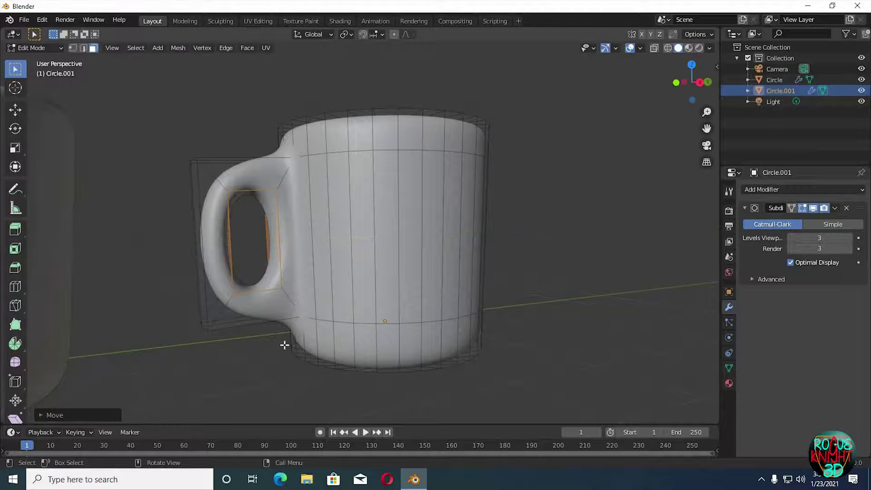
middle_drag(283, 344, 306, 347)
Step: Loop-cut an extra edge loop just below the rim of the large foreground mug
key(Tab)
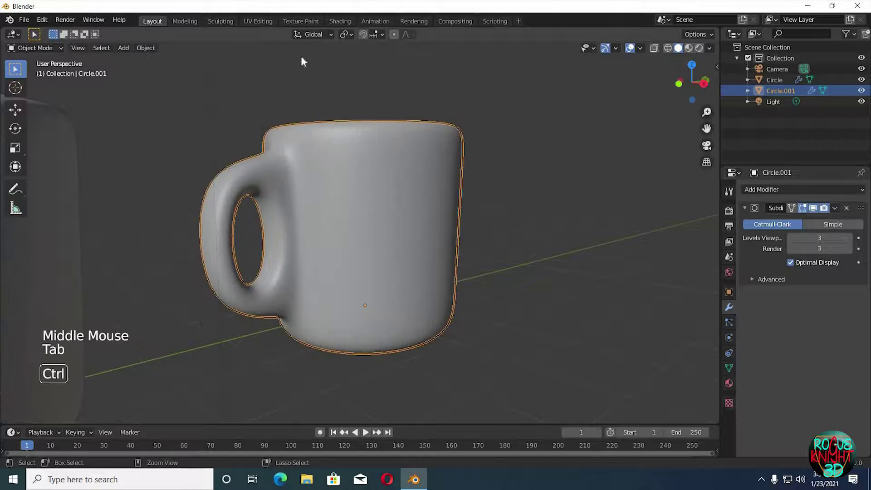
ctrl+middle_drag(303, 61, 53, 201)
shift+middle_drag(171, 249, 90, 205)
click(90, 205)
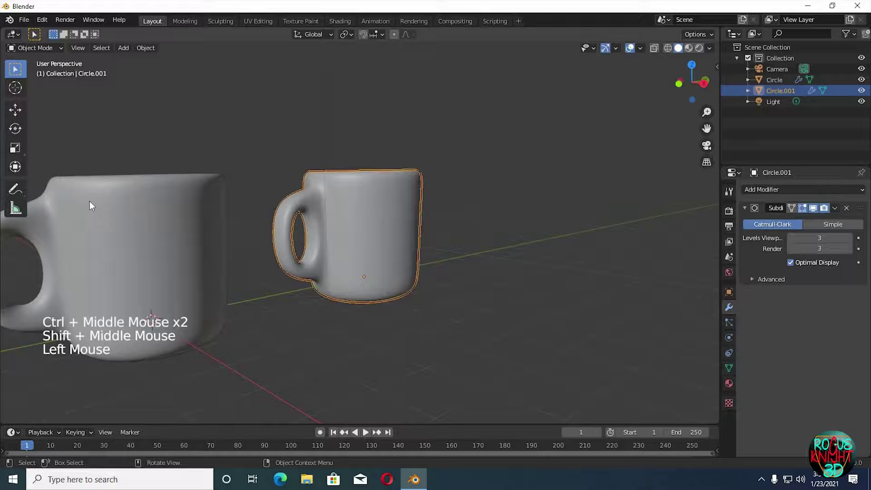
key(Tab)
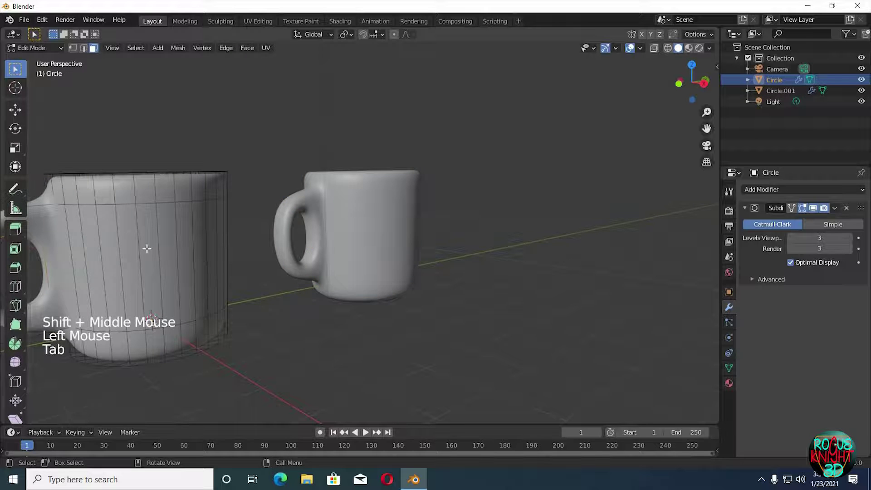
shift+middle_drag(146, 248, 190, 193)
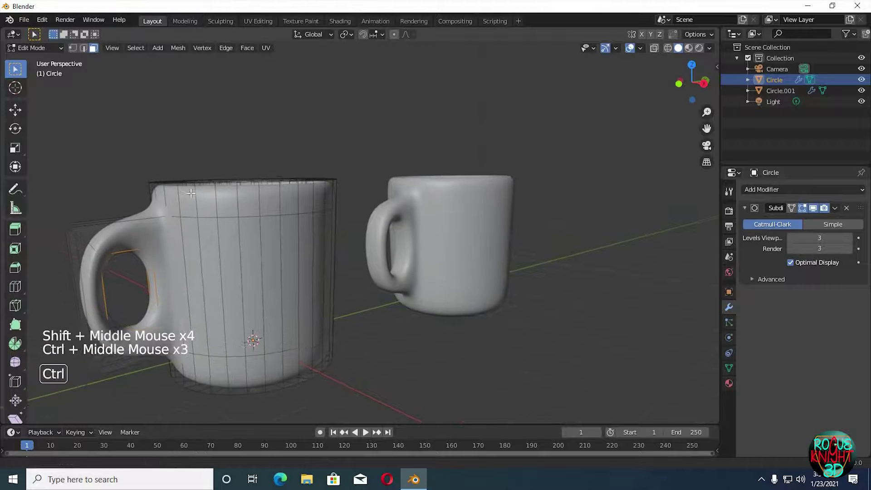
key(ctrl+r)
click(175, 199)
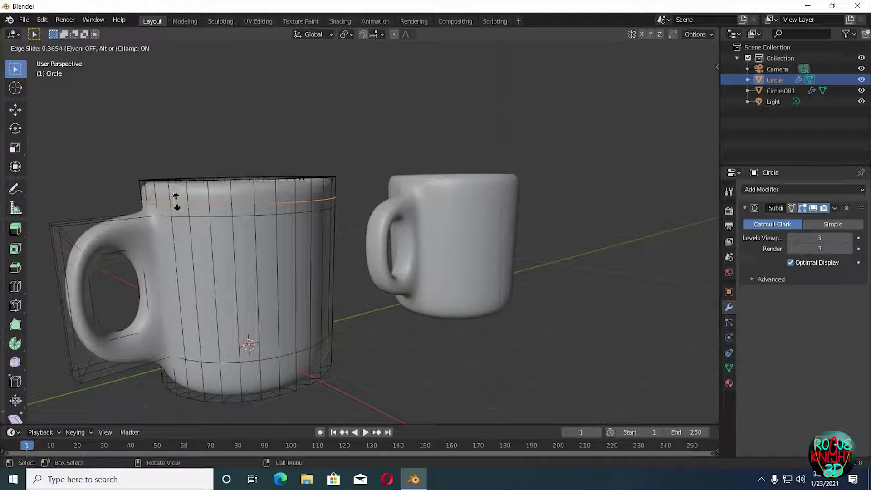
click(176, 200)
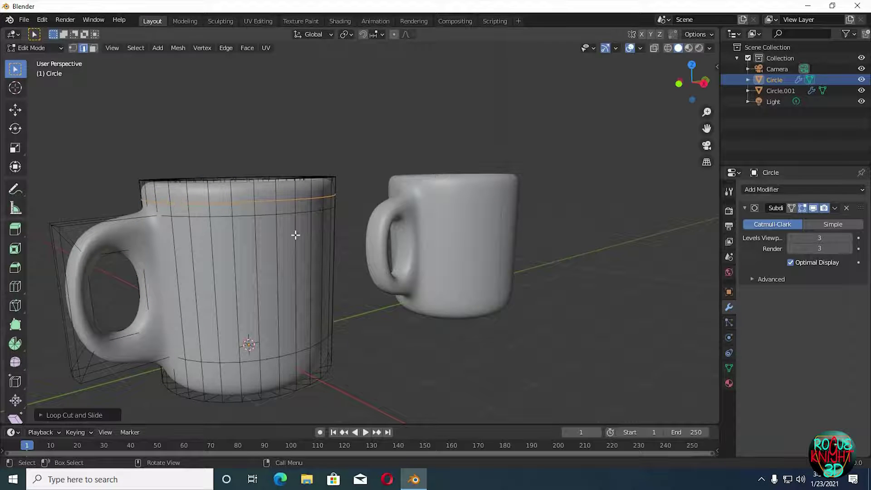
click(484, 216)
key(Tab)
Step: Add a matching edge loop just below the second mug's rim
click(467, 209)
key(Tab)
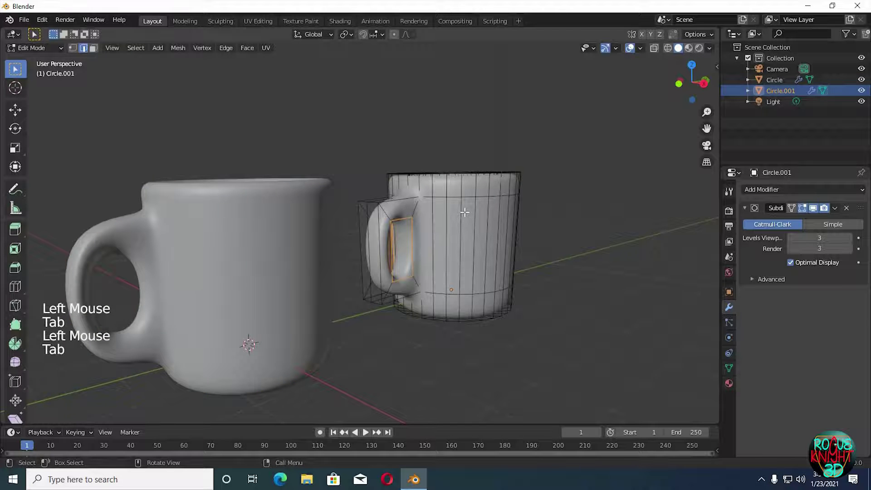
scroll(465, 212, down, 5)
key(ctrl+r)
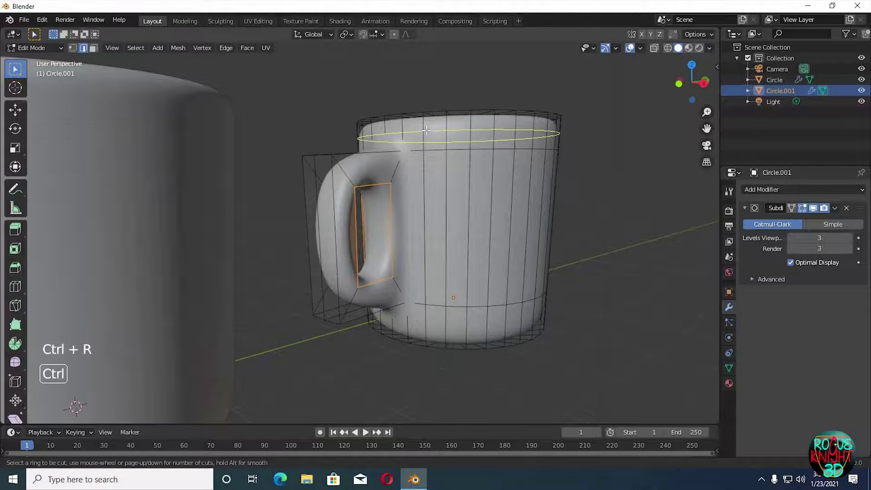
click(426, 133)
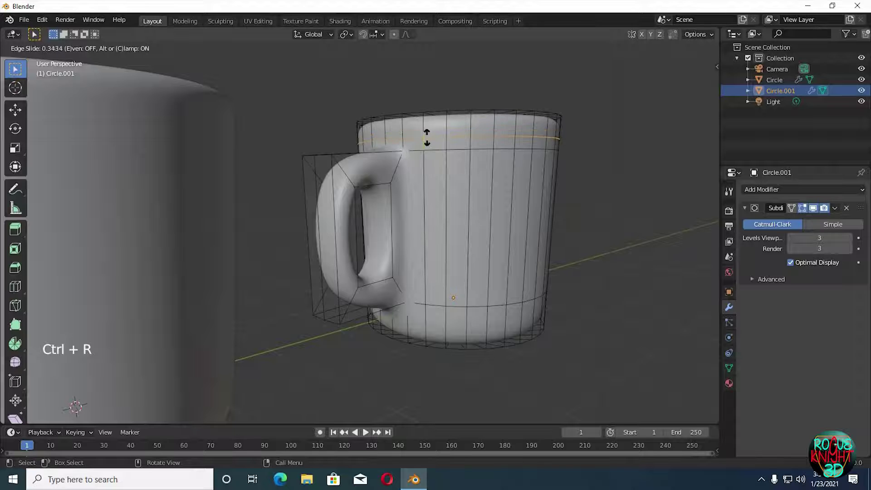
click(426, 138)
middle_drag(461, 235, 369, 263)
key(Tab)
ctrl+middle_drag(305, 287, 742, 311)
Step: Enable Auto Smooth under Normals for the second mug and the left mug
click(729, 368)
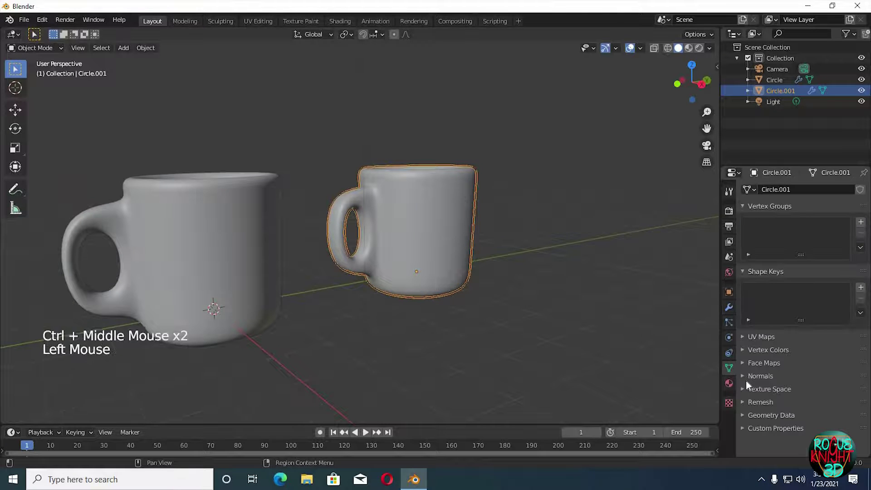
click(742, 374)
click(789, 391)
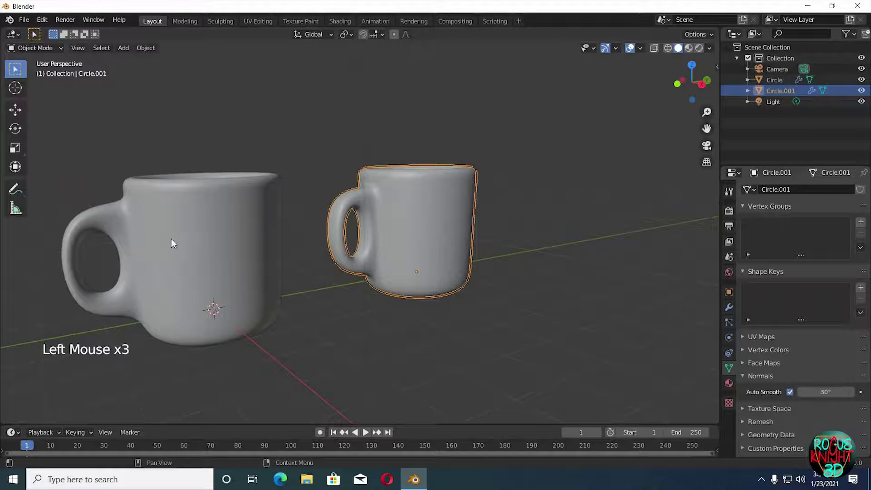
click(172, 243)
click(789, 391)
middle_drag(428, 261, 678, 270)
Step: Give the left mug a new blue material with roughness 0.229
click(728, 383)
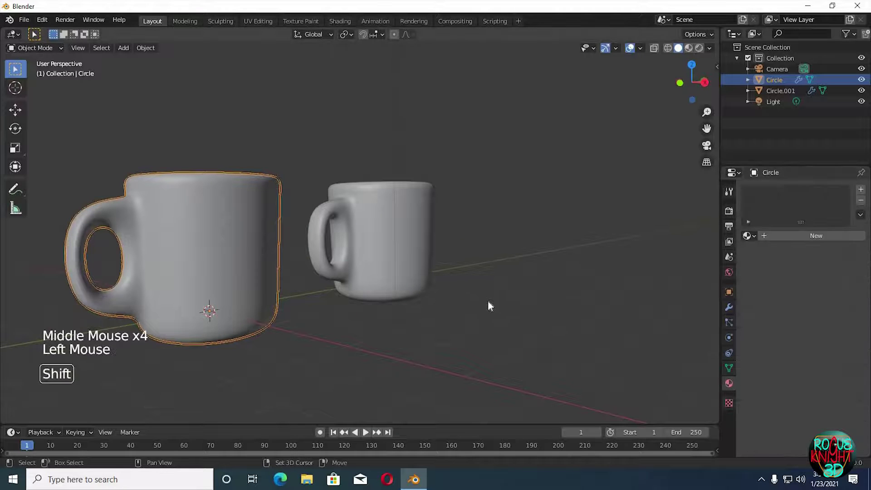
shift+middle_drag(488, 300, 543, 299)
click(796, 237)
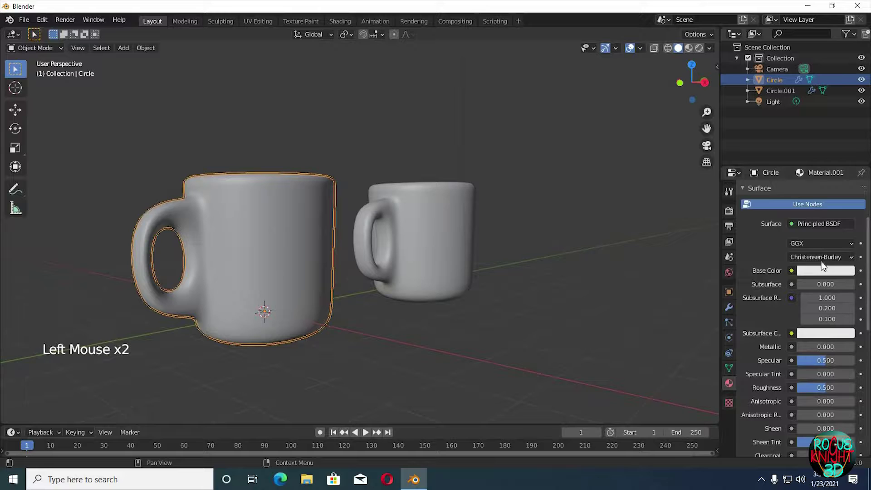
click(825, 265)
click(813, 135)
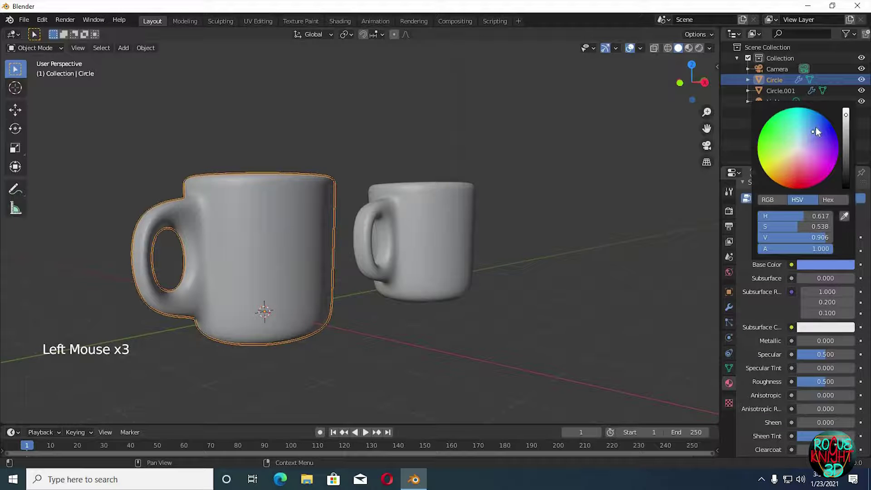
mouse_move(825, 381)
mouse_down()
mouse_move(800, 381)
mouse_move(810, 381)
mouse_up()
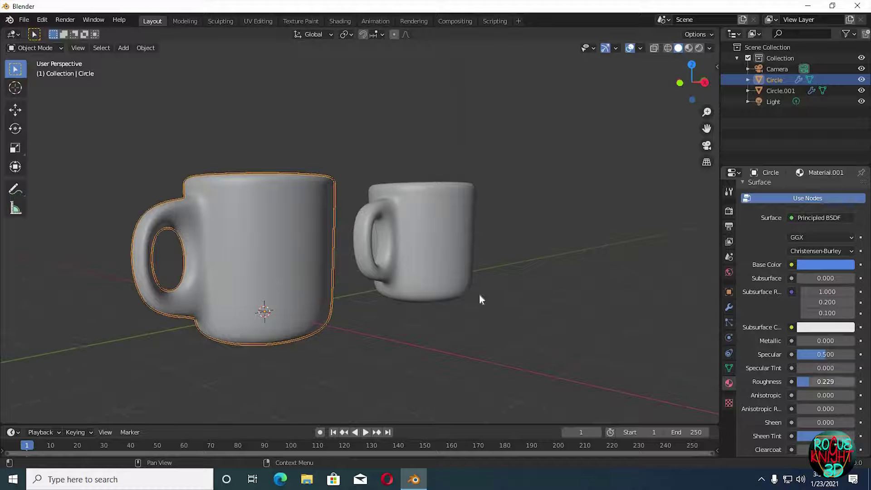
Step: Give the second mug a new white material (Material.002) with roughness 0.210
click(780, 91)
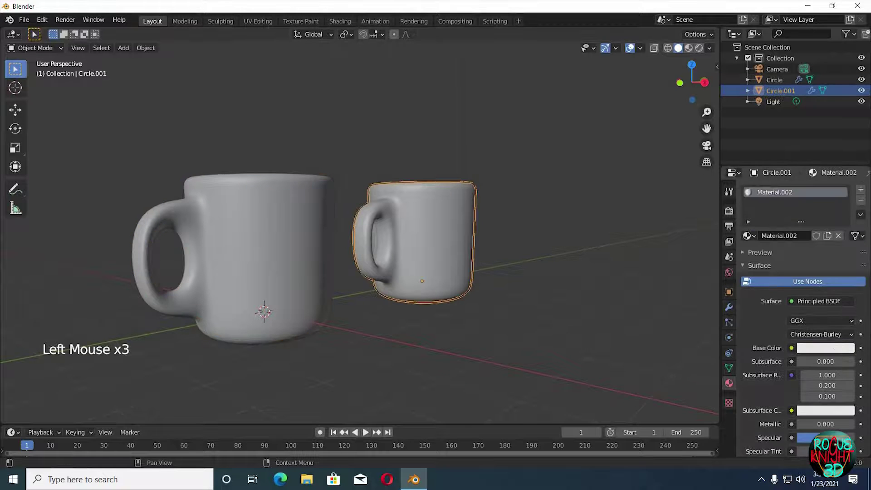
scroll(830, 338, down, 5)
click(825, 296)
drag(825, 295, 816, 296)
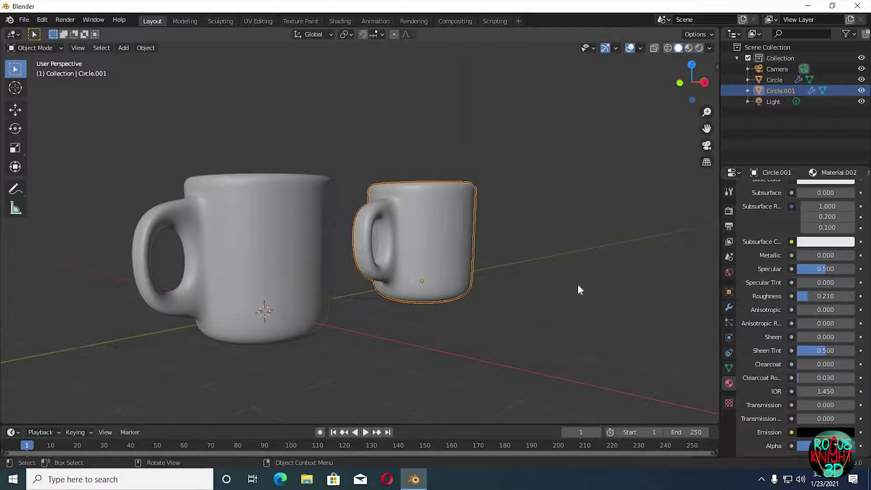
middle_drag(578, 286, 358, 321)
click(357, 322)
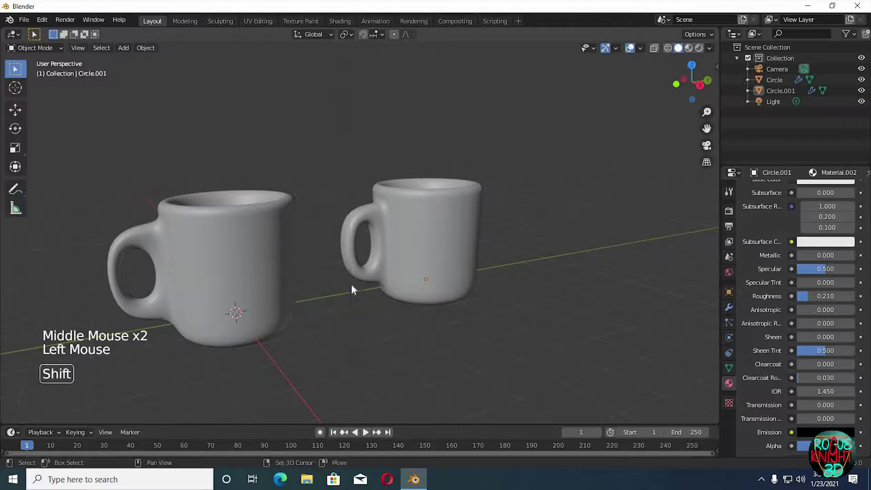
Step: Add a plane scaled about 9.25, lower it 0.399 m, and switch to Material Preview
key(shift+a)
mouse_move(345, 248)
click(429, 245)
key(s)
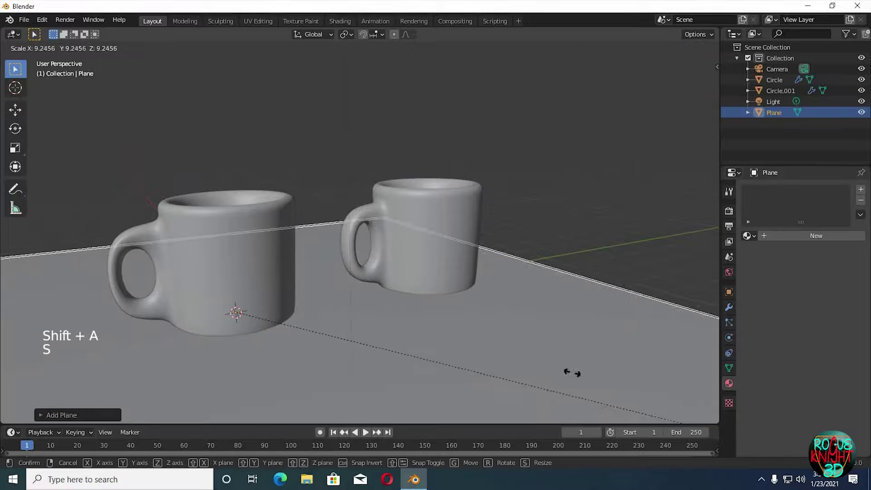
key(g)
key(z)
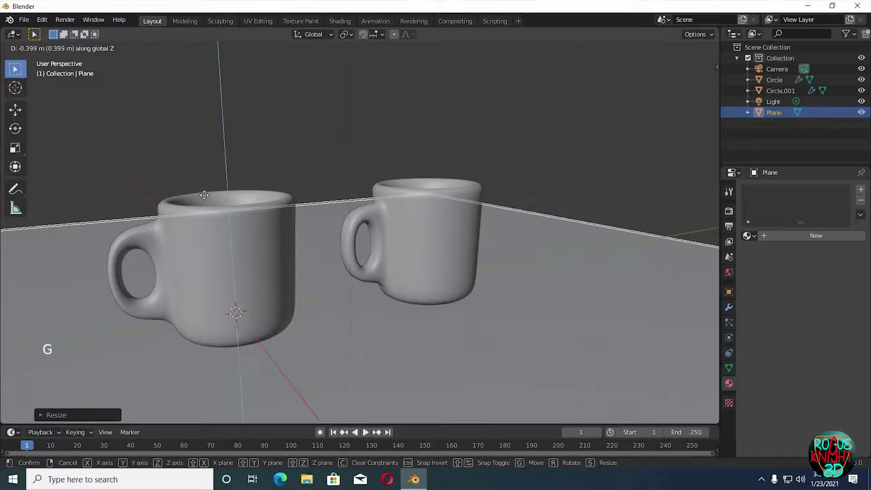
click(592, 114)
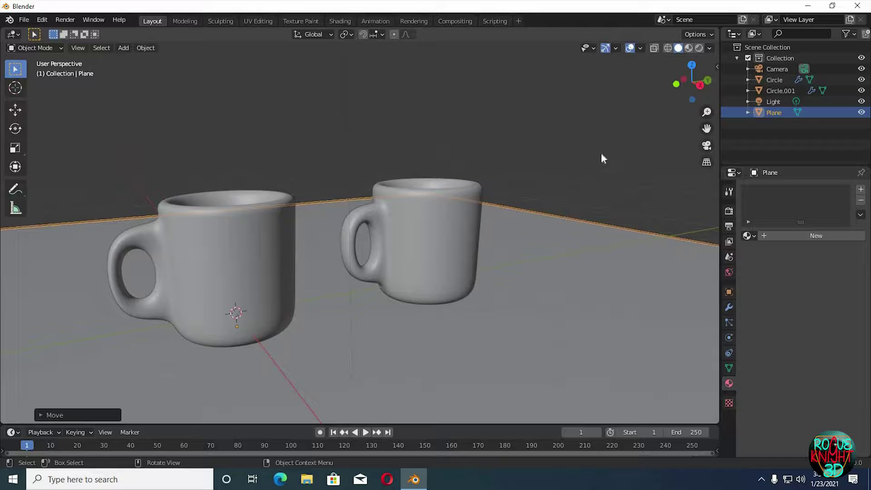
mouse_move(600, 153)
middle_down()
mouse_move(594, 145)
mouse_move(614, 135)
mouse_move(592, 171)
mouse_move(511, 159)
mouse_move(622, 155)
mouse_move(668, 225)
middle_up()
click(687, 48)
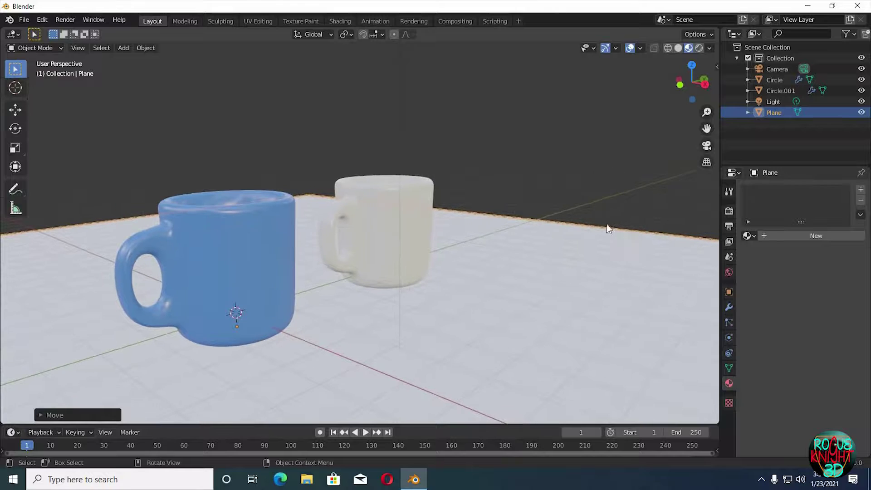
Step: Switch the render engine to Cycles in Render Properties
middle_drag(607, 228, 712, 300)
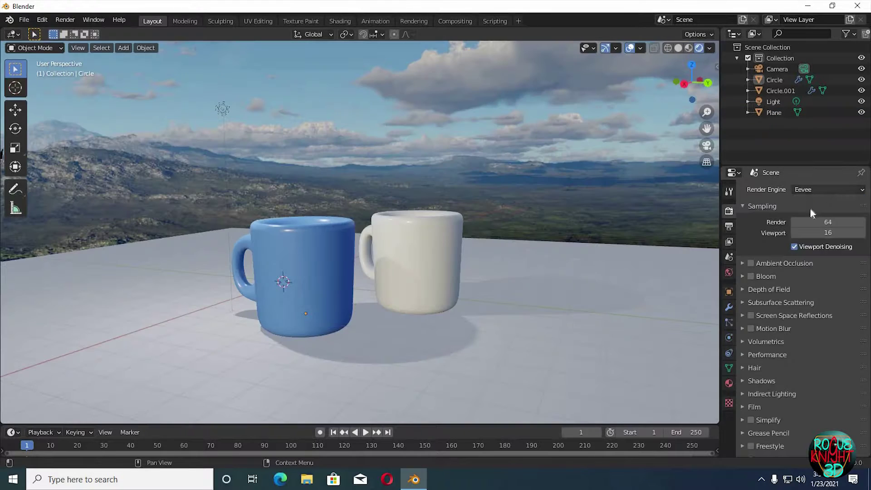
click(810, 190)
click(810, 229)
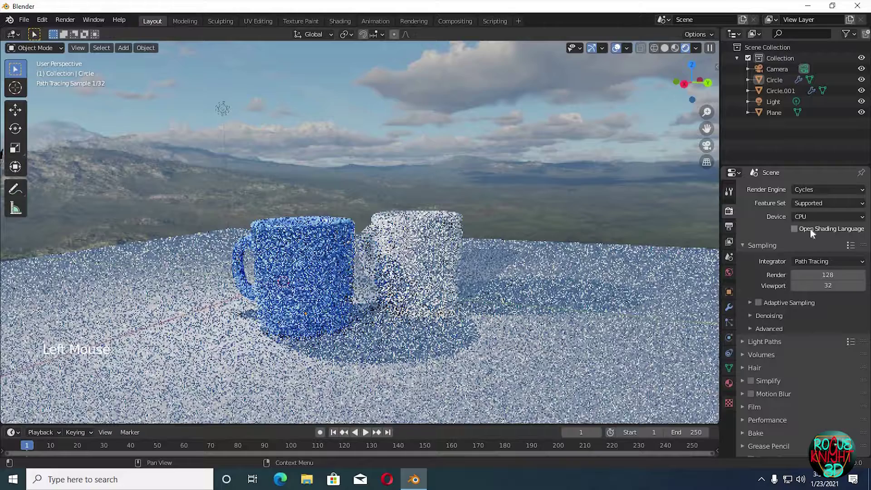